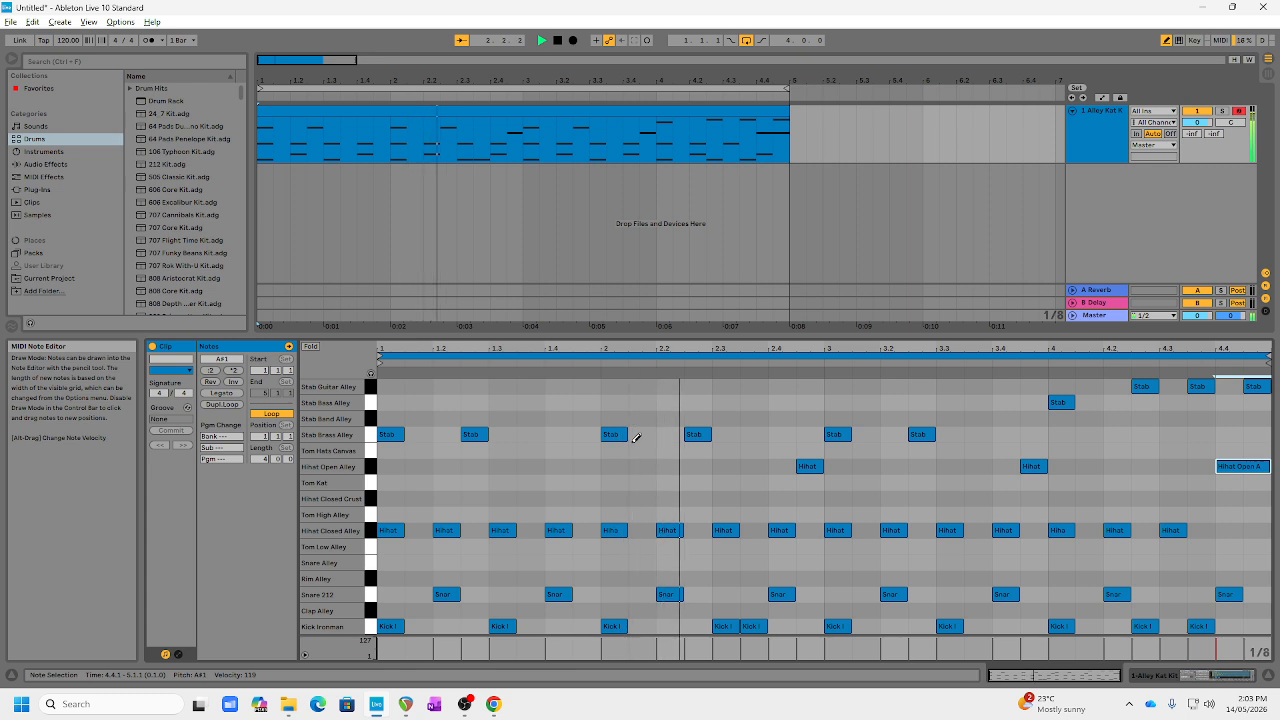
Step: Turn off Draw Mode and stop playback, returning the playhead to the start of the arrangement
{"action": "key", "text": "b"}
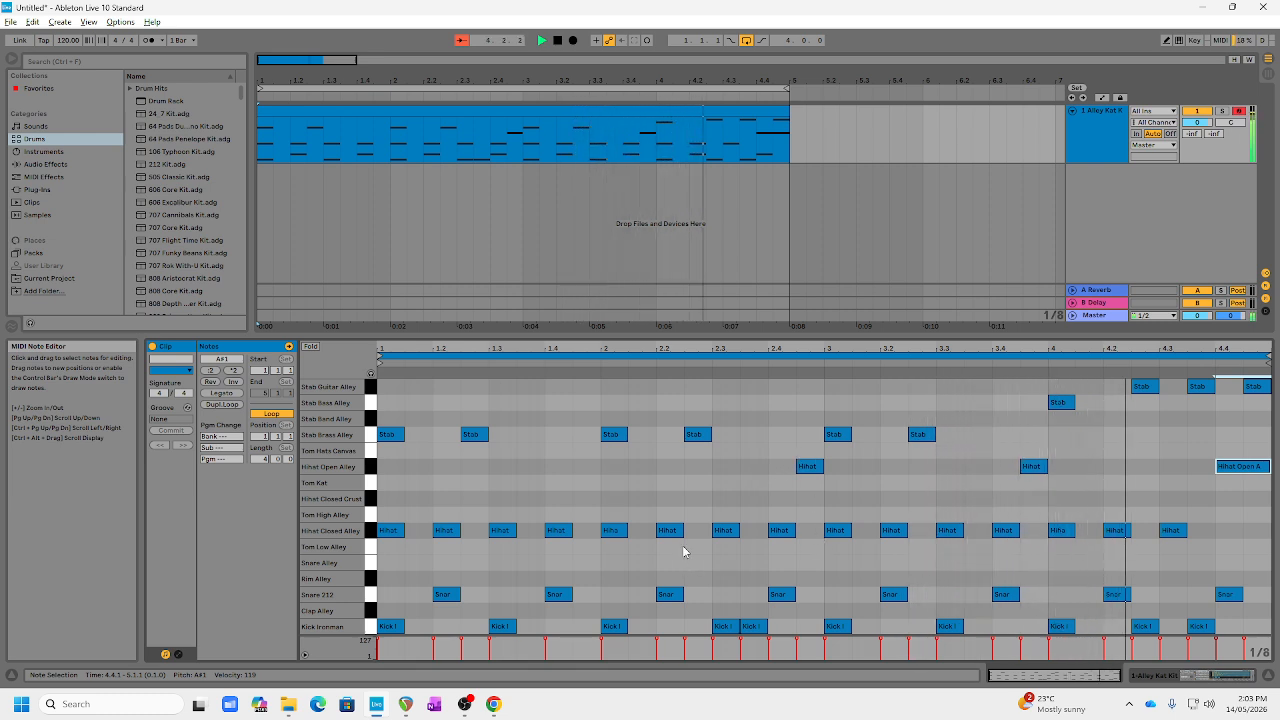
{"action": "key", "text": "space"}
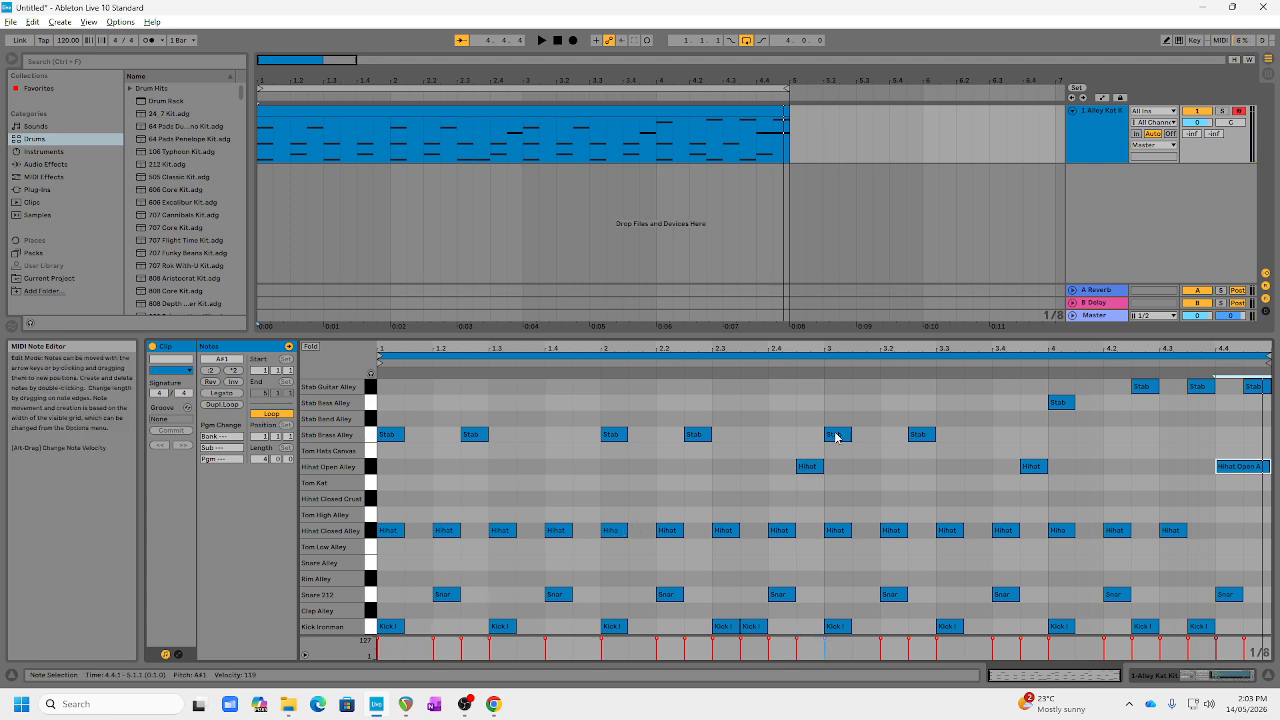
{"action": "left_click", "coordinate": [557, 47]}
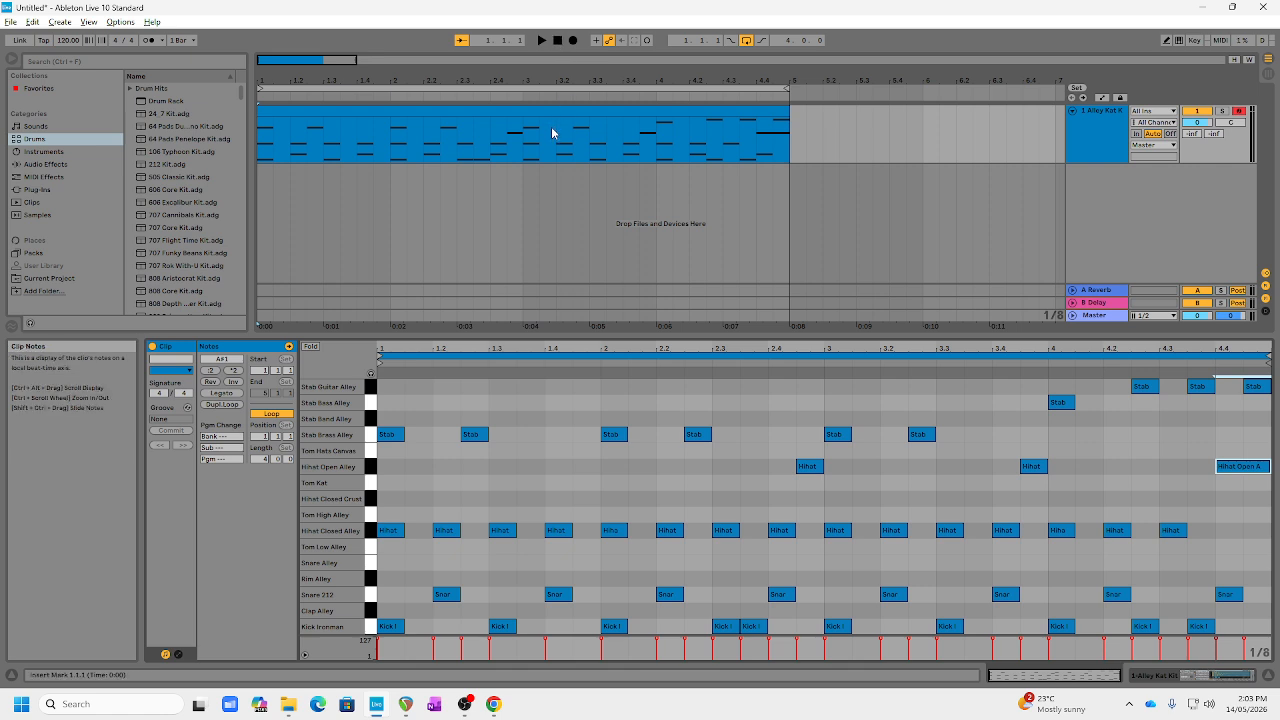
Step: Start a new Live Set without saving the current one and show it in Arrangement View
{"action": "key", "text": "ctrl+n"}
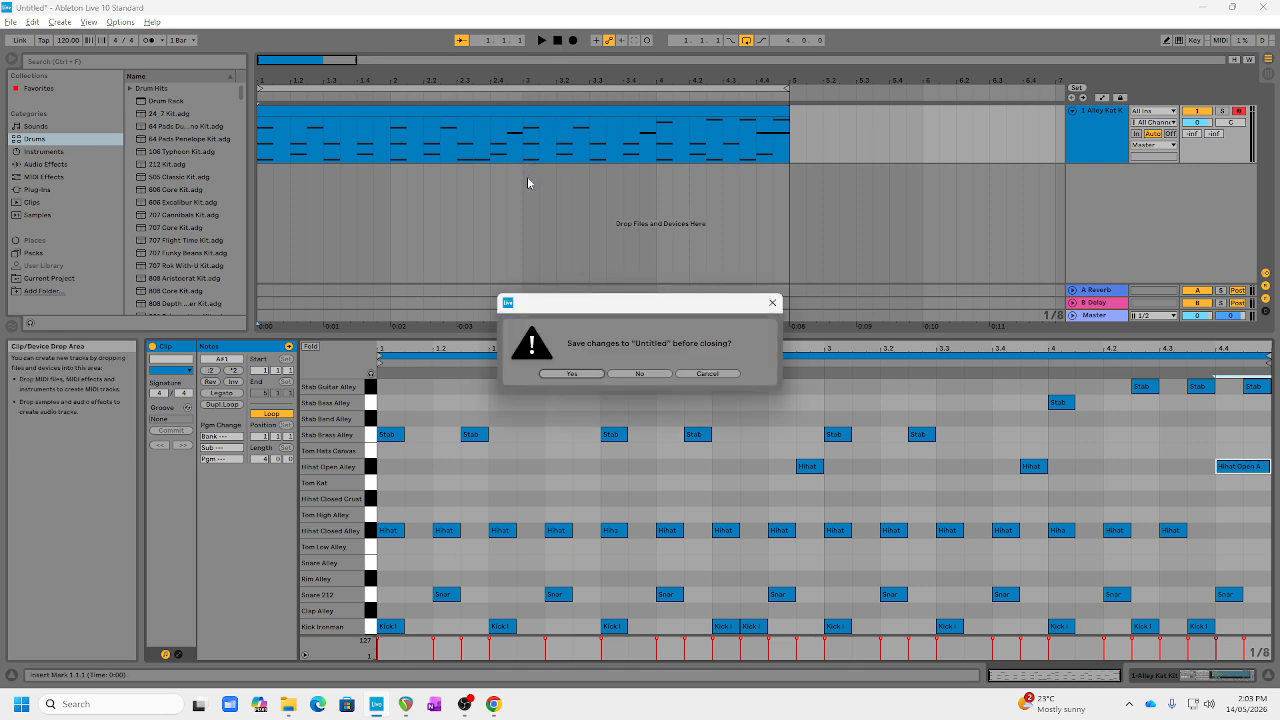
{"action": "left_click", "coordinate": [643, 374]}
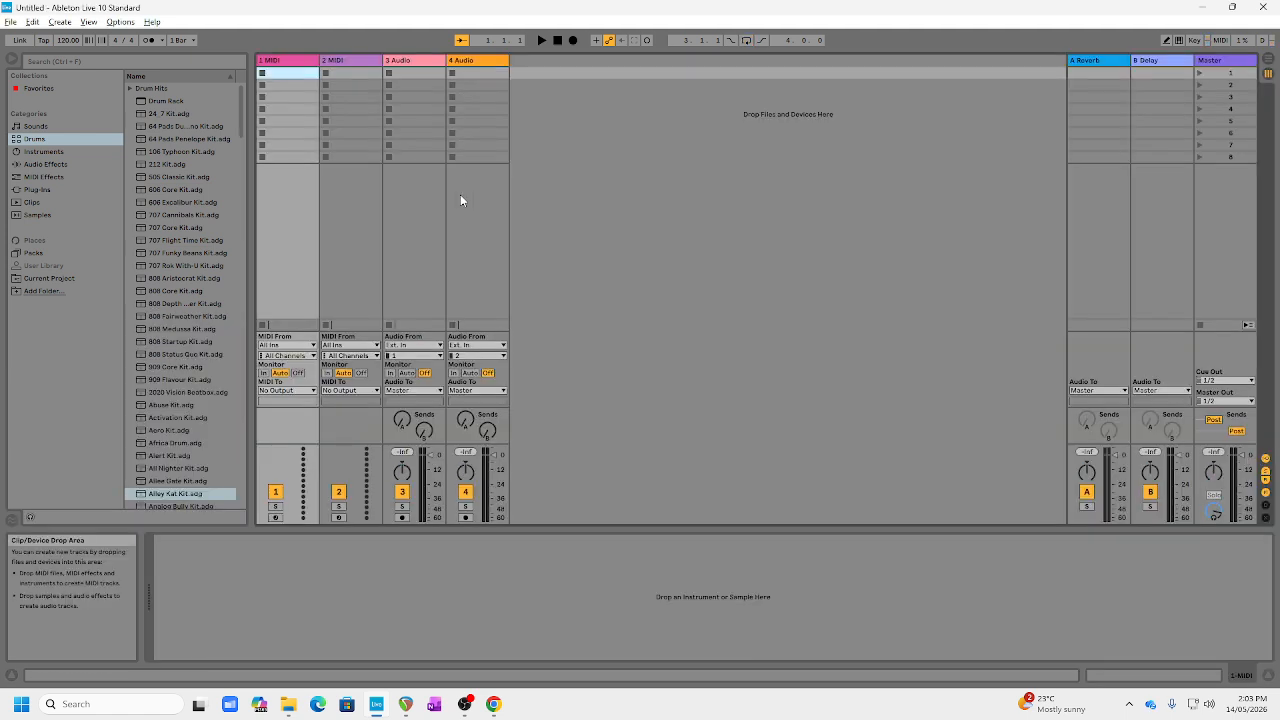
{"action": "left_click", "coordinate": [1270, 65]}
{"action": "left_click", "coordinate": [1270, 65]}
{"action": "left_click", "coordinate": [1270, 65]}
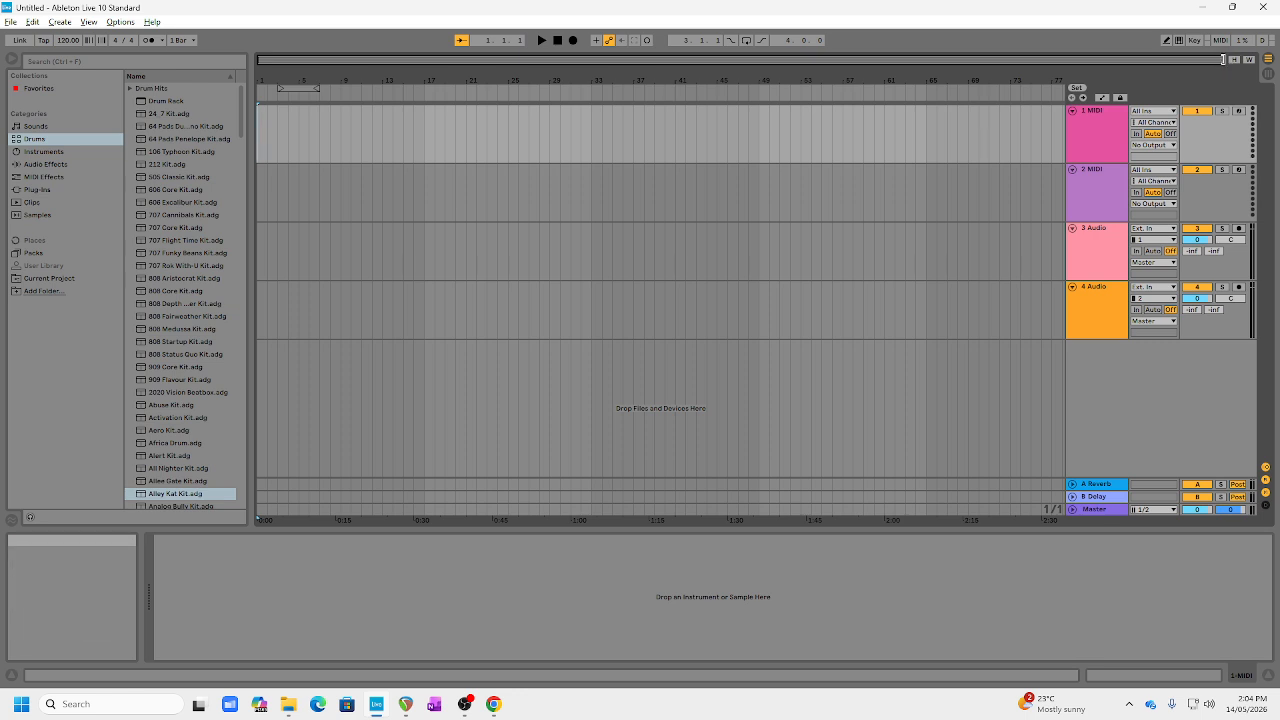
Step: Select the first four bars, 1.1.1 to 5.1.1, on the first MIDI track and loop that selection
{"action": "left_click_drag", "start_coordinate": [1222, 60], "coordinate": [375, 66]}
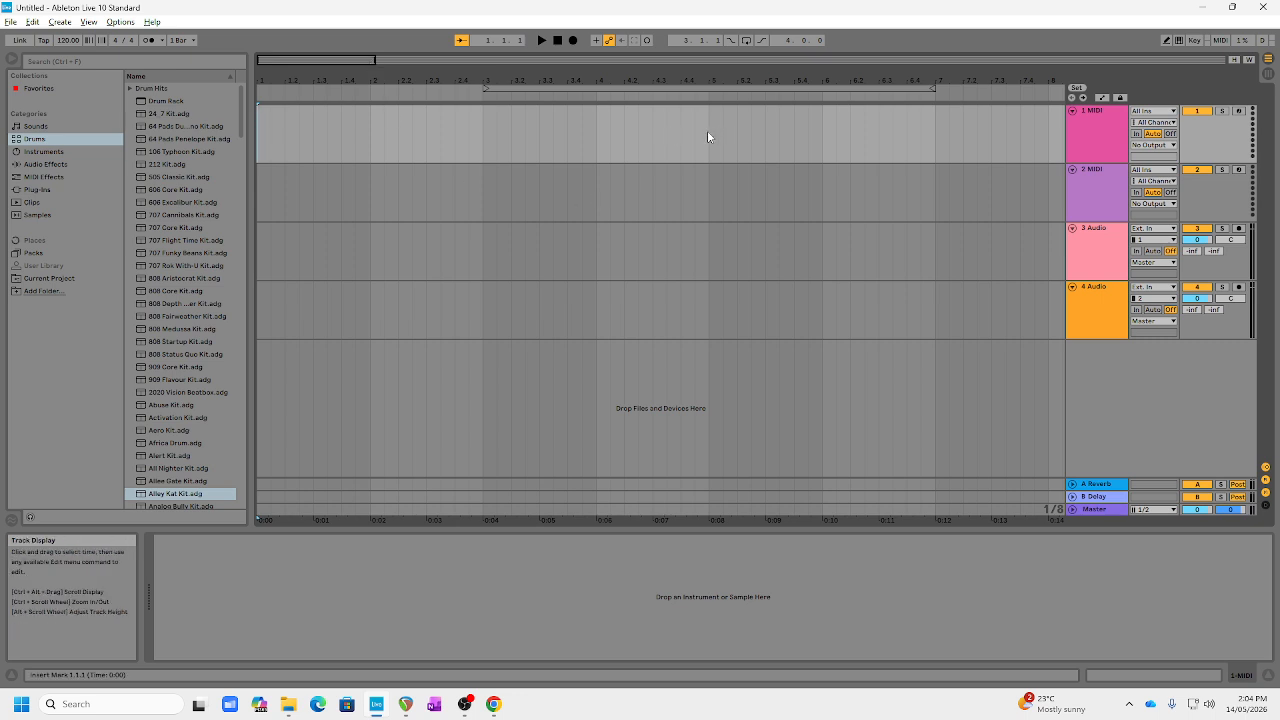
{"action": "left_click_drag", "start_coordinate": [708, 130], "coordinate": [222, 145]}
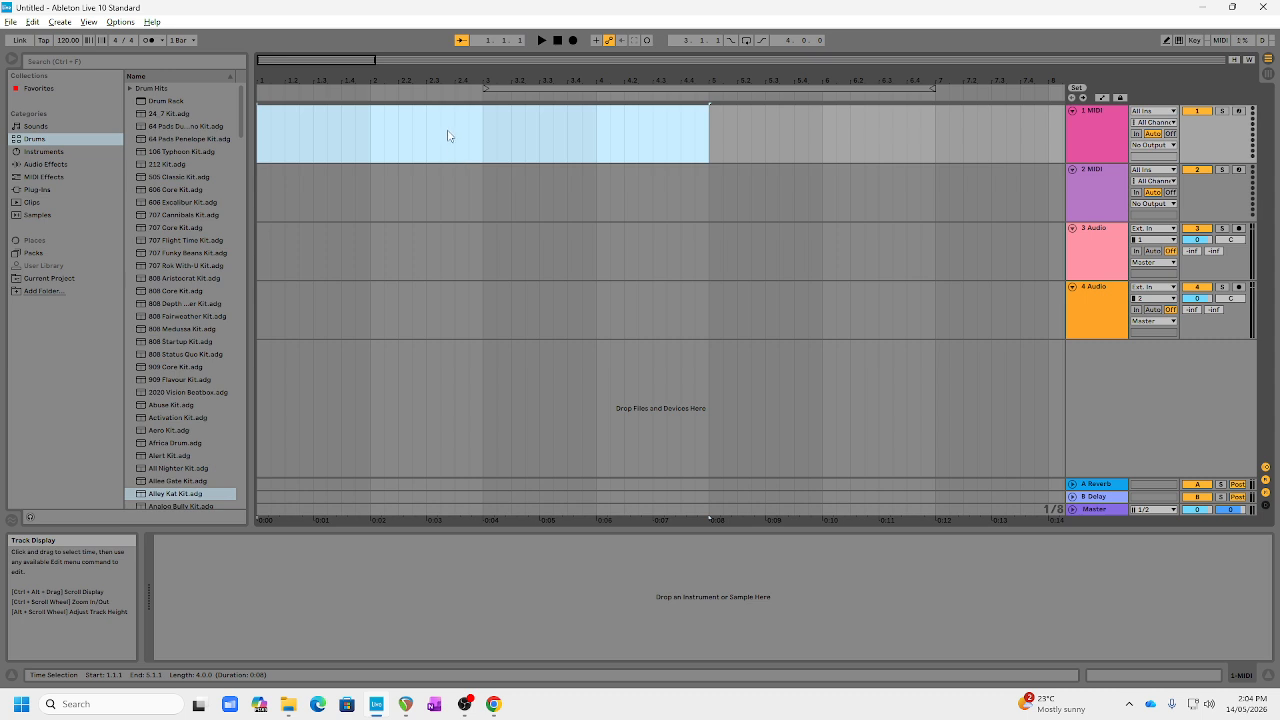
{"action": "key", "text": "ctrl+l"}
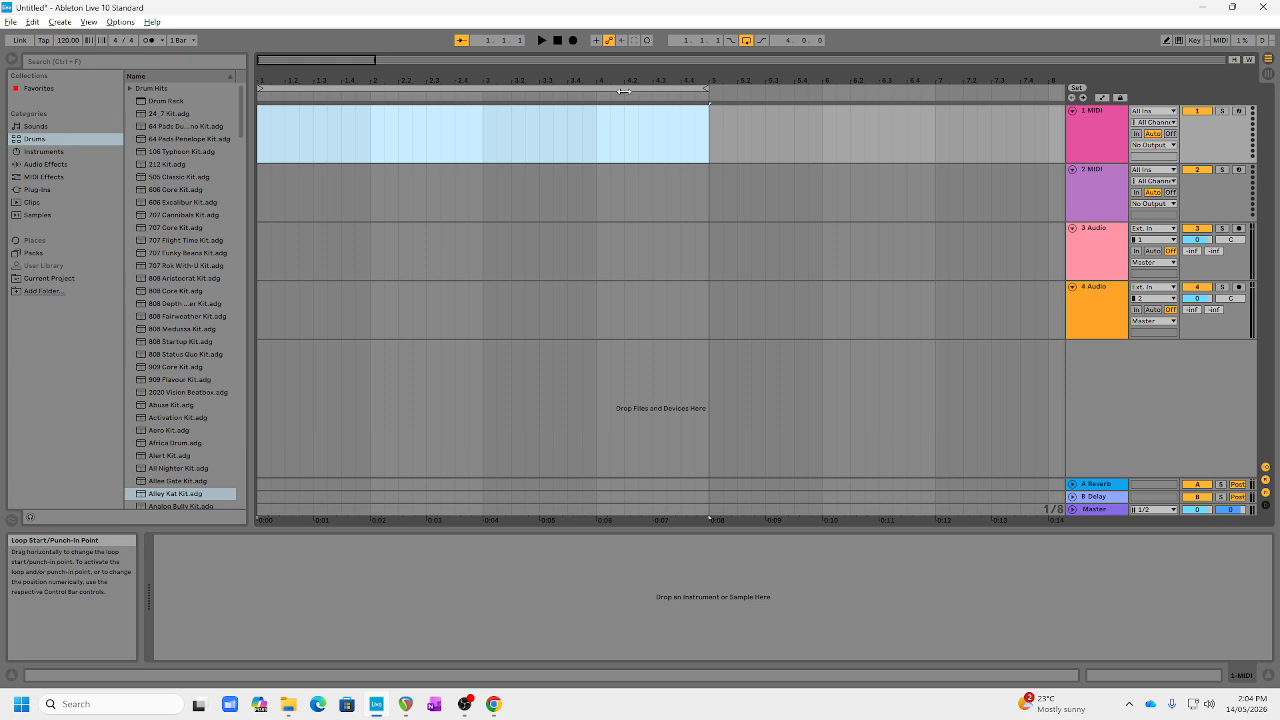
Step: Insert an empty MIDI clip across the selected four bars on the first MIDI track
{"action": "right_click", "coordinate": [474, 136]}
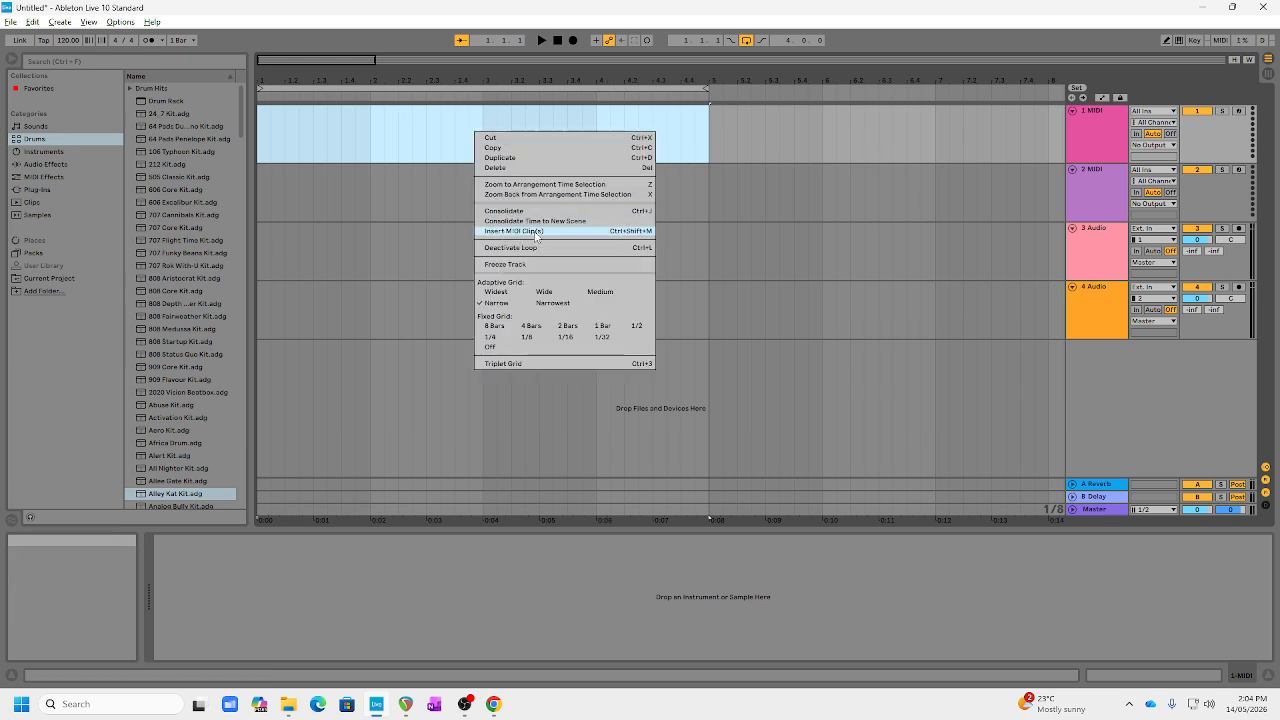
{"action": "left_click", "coordinate": [61, 22]}
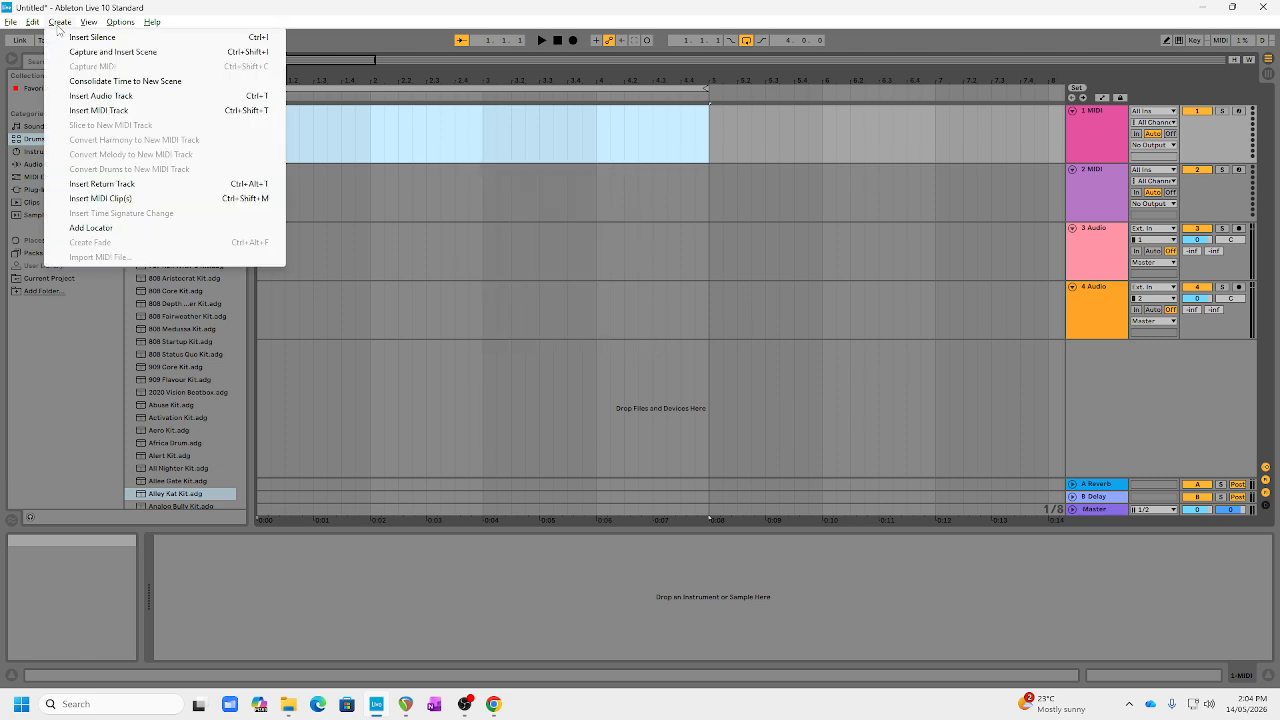
{"action": "left_click", "coordinate": [110, 196]}
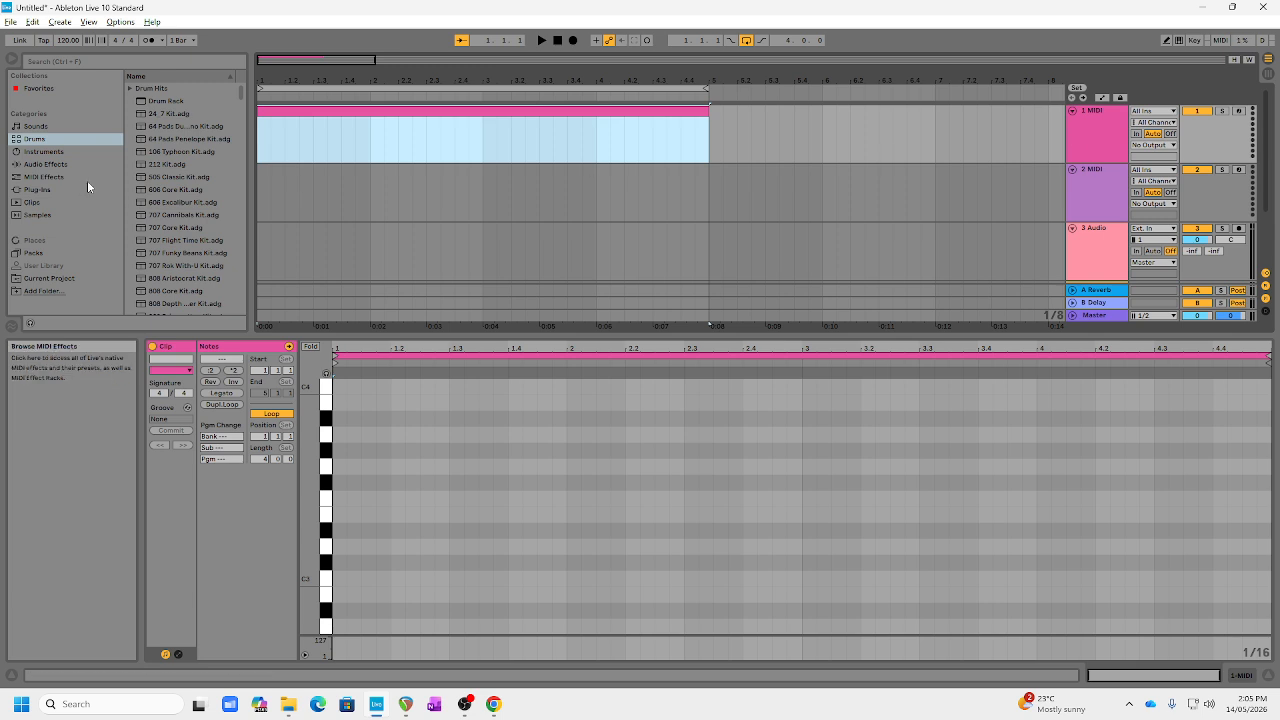
Step: Find Alley Kat Kit among the Drums sounds and load it onto the first MIDI track
{"action": "scroll", "coordinate": [172, 184], "scroll_direction": "down", "scroll_amount": 3}
{"action": "scroll", "coordinate": [172, 184], "scroll_direction": "down", "scroll_amount": 2}
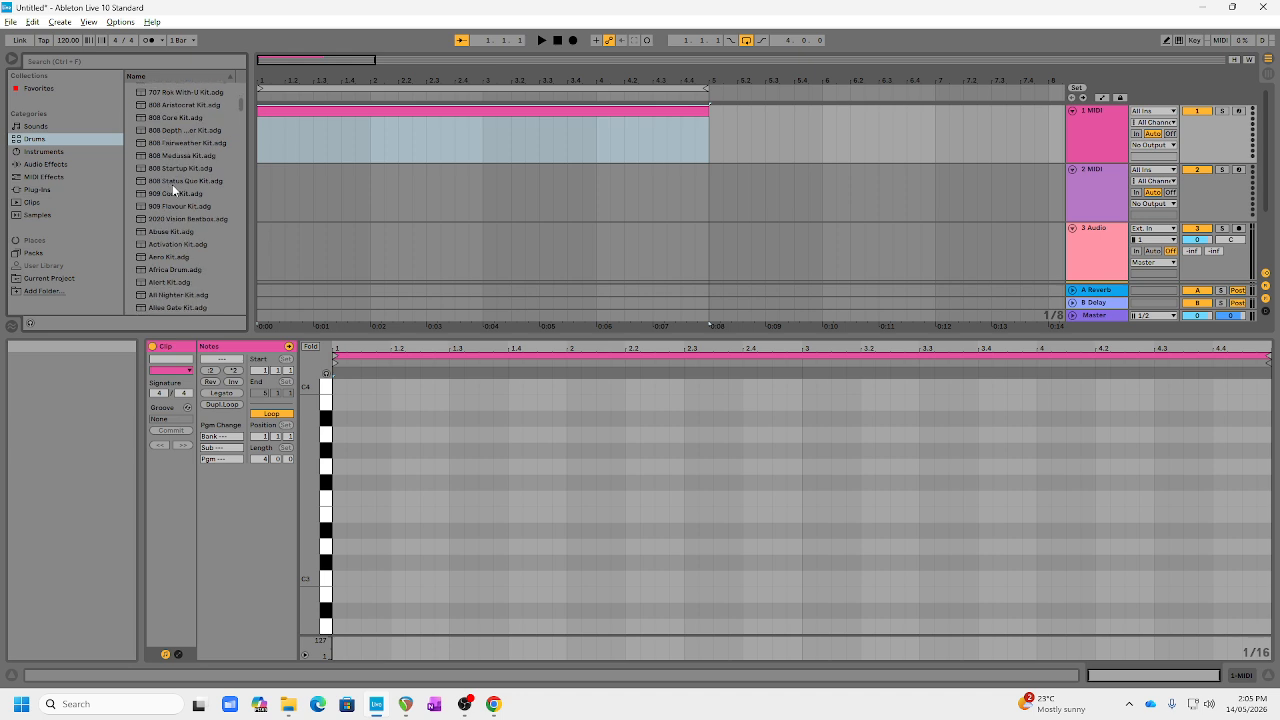
{"action": "left_click", "coordinate": [26, 128]}
{"action": "left_click", "coordinate": [30, 139]}
{"action": "left_click", "coordinate": [32, 154]}
{"action": "left_click", "coordinate": [32, 139]}
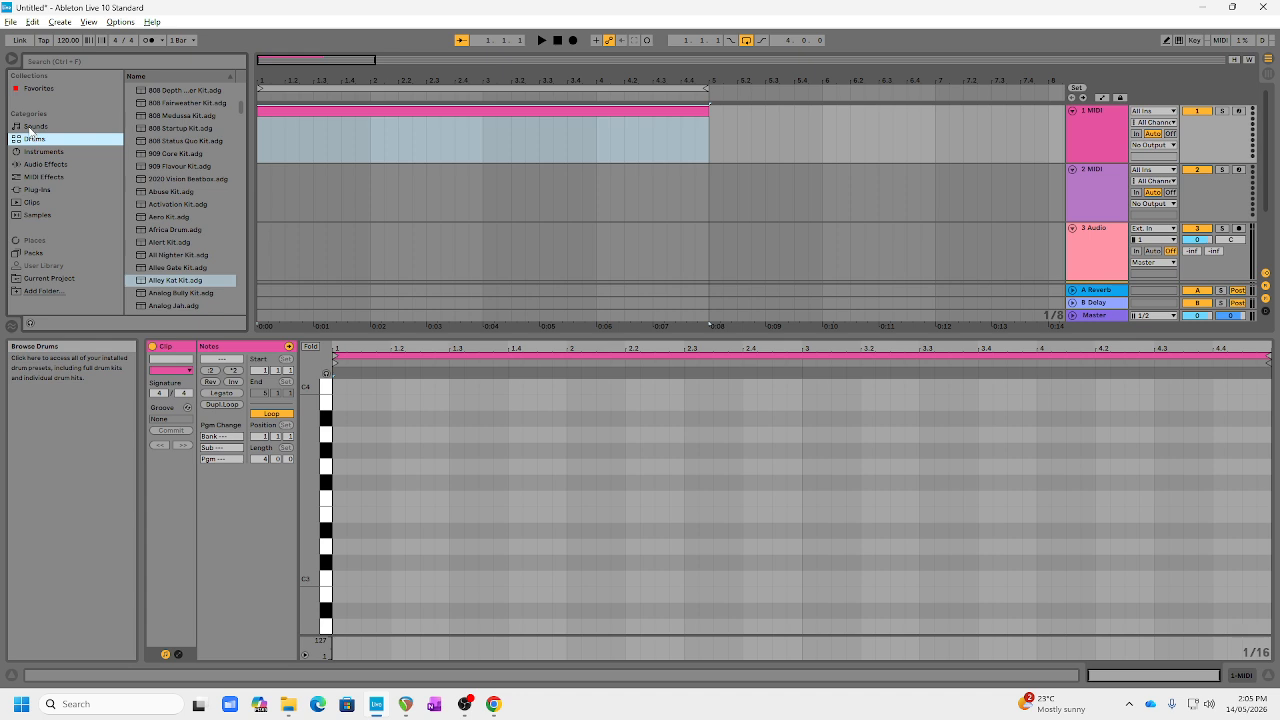
{"action": "left_click", "coordinate": [169, 283]}
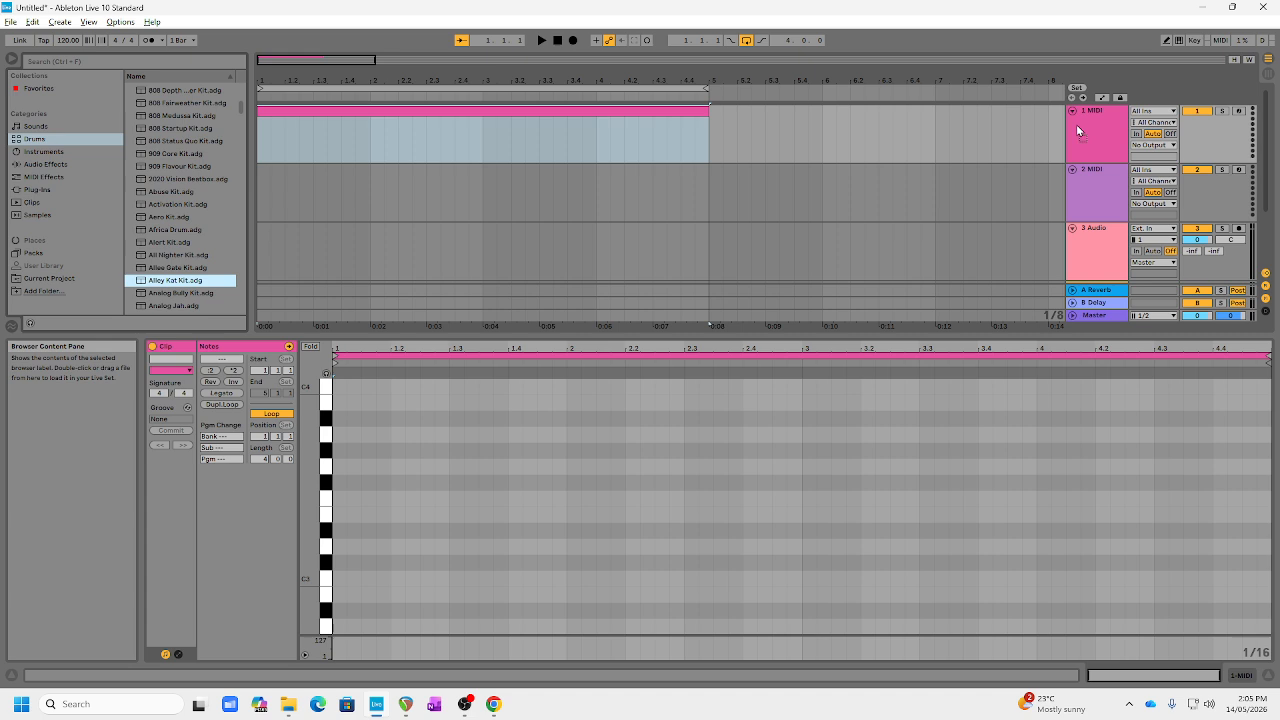
{"action": "left_click_drag", "start_coordinate": [1077, 123], "coordinate": [1079, 128]}
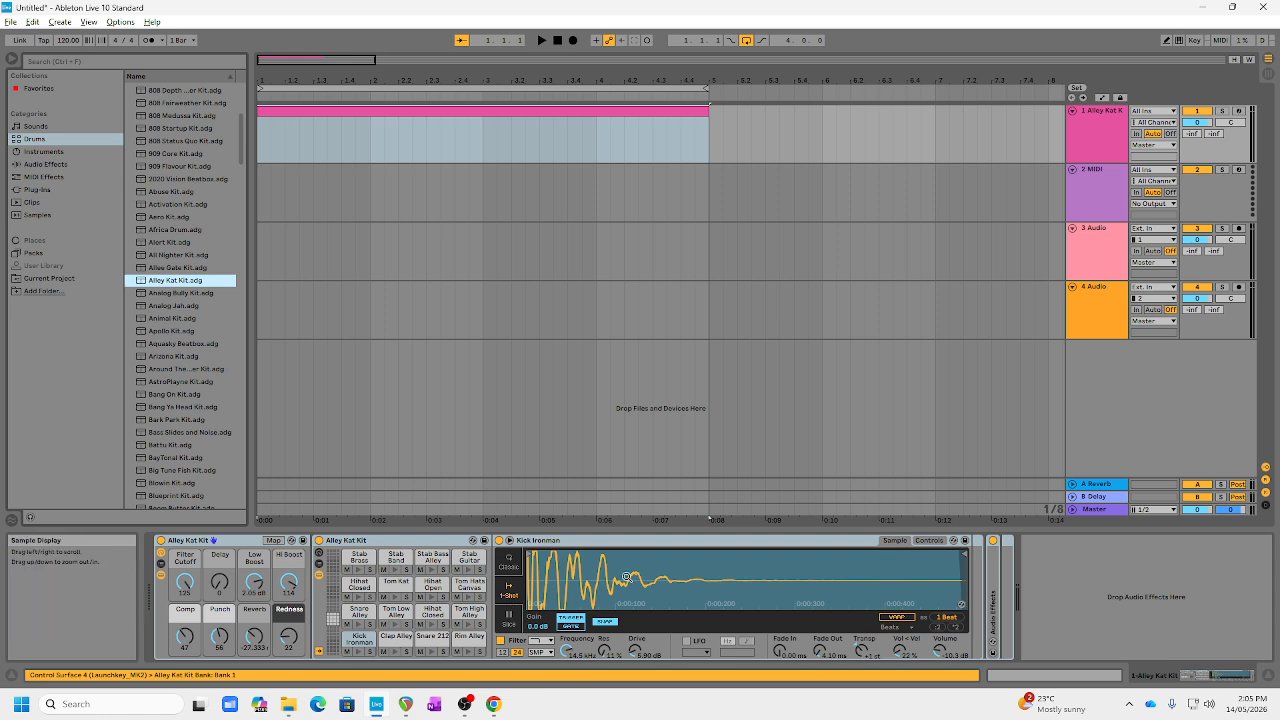
Step: Audition several Alley Kat Kit pads, including the kick, clap, open hi-hat, tom and stab sounds
{"action": "left_click", "coordinate": [358, 625]}
{"action": "left_click", "coordinate": [358, 626]}
{"action": "left_click", "coordinate": [358, 653]}
{"action": "left_click", "coordinate": [395, 653]}
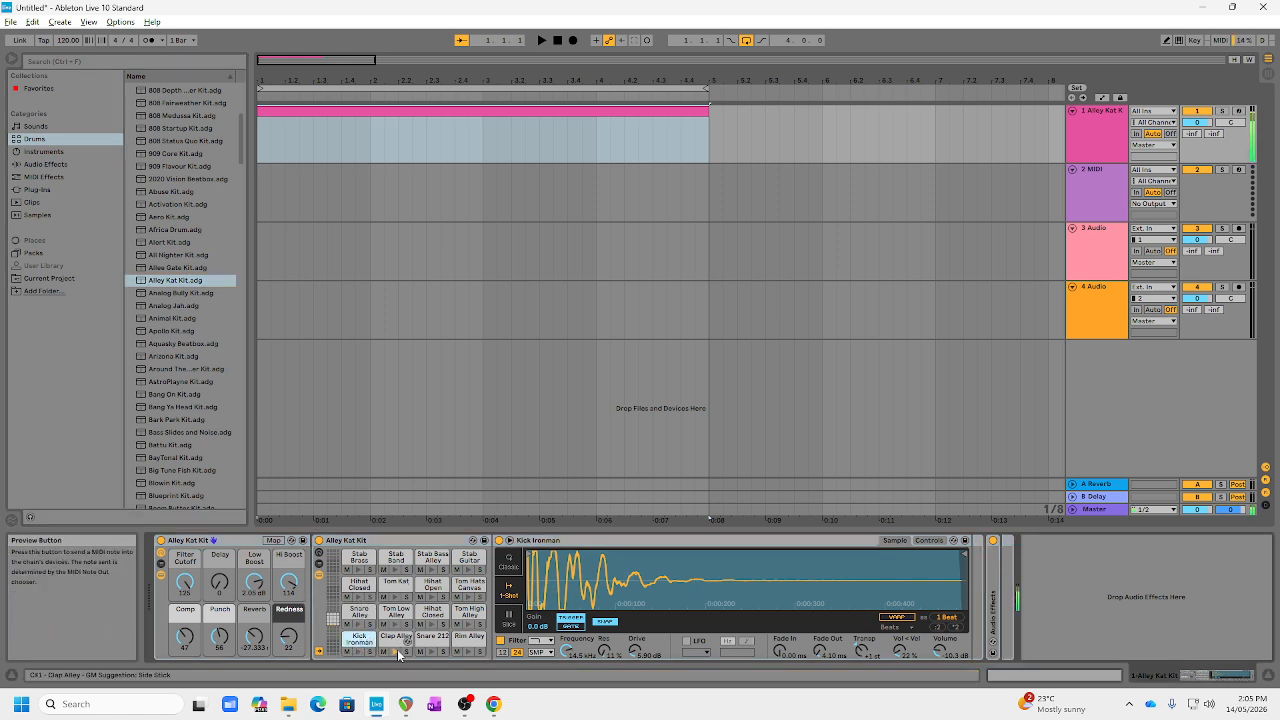
{"action": "left_click", "coordinate": [433, 598]}
{"action": "left_click", "coordinate": [396, 598]}
{"action": "left_click", "coordinate": [396, 570]}
{"action": "left_click", "coordinate": [432, 571]}
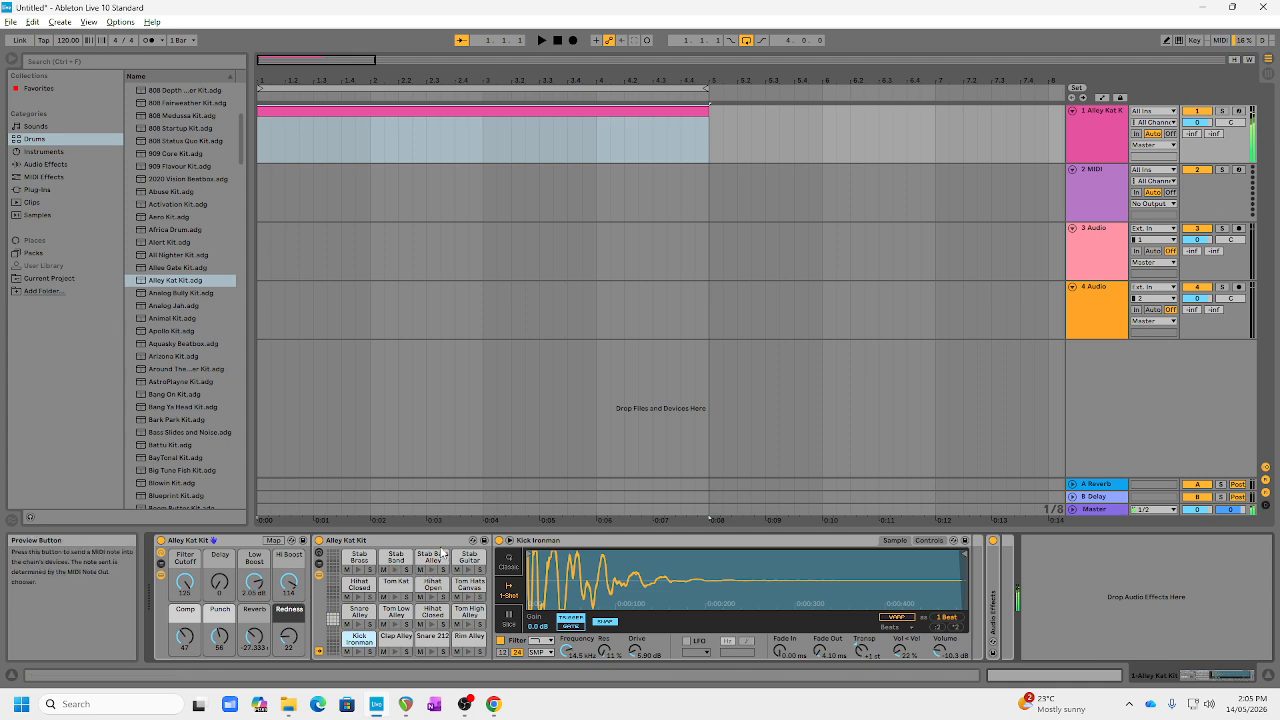
Step: Open the four-bar clip on the Alley Kat Kit track in the MIDI note editor and slightly enlarge the editor
{"action": "double_click", "coordinate": [480, 110]}
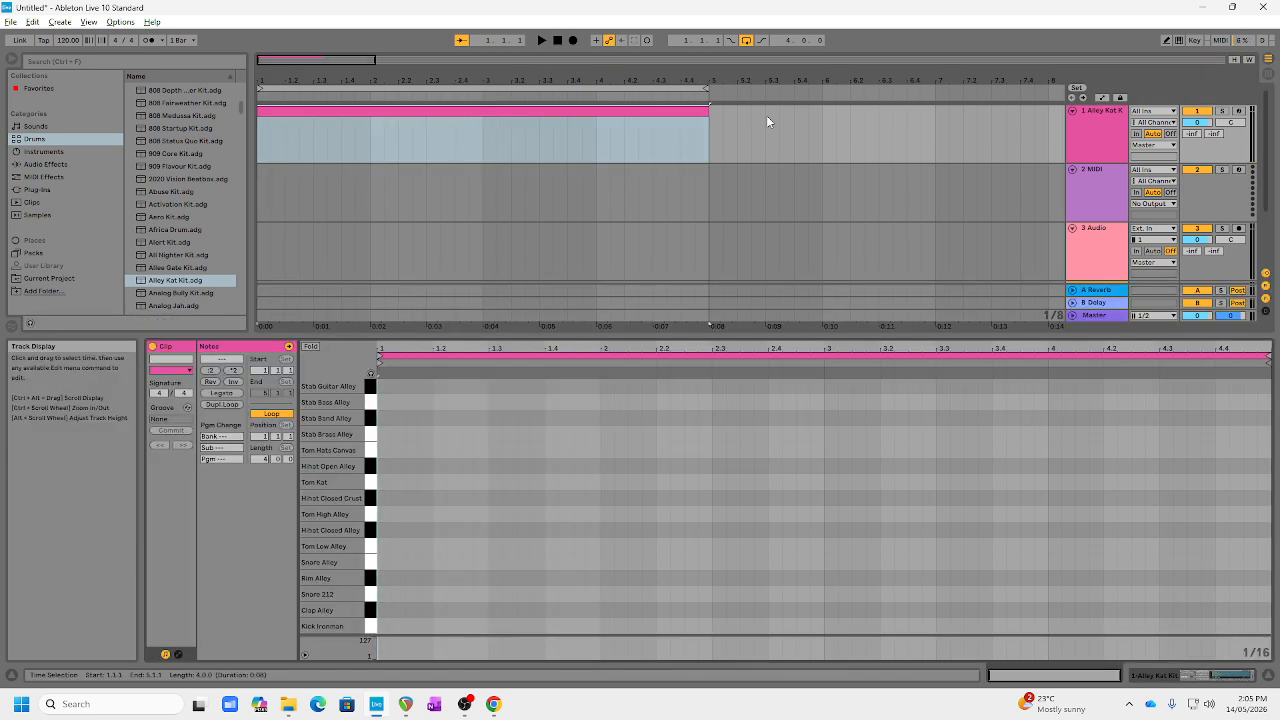
{"action": "left_click", "coordinate": [1085, 130]}
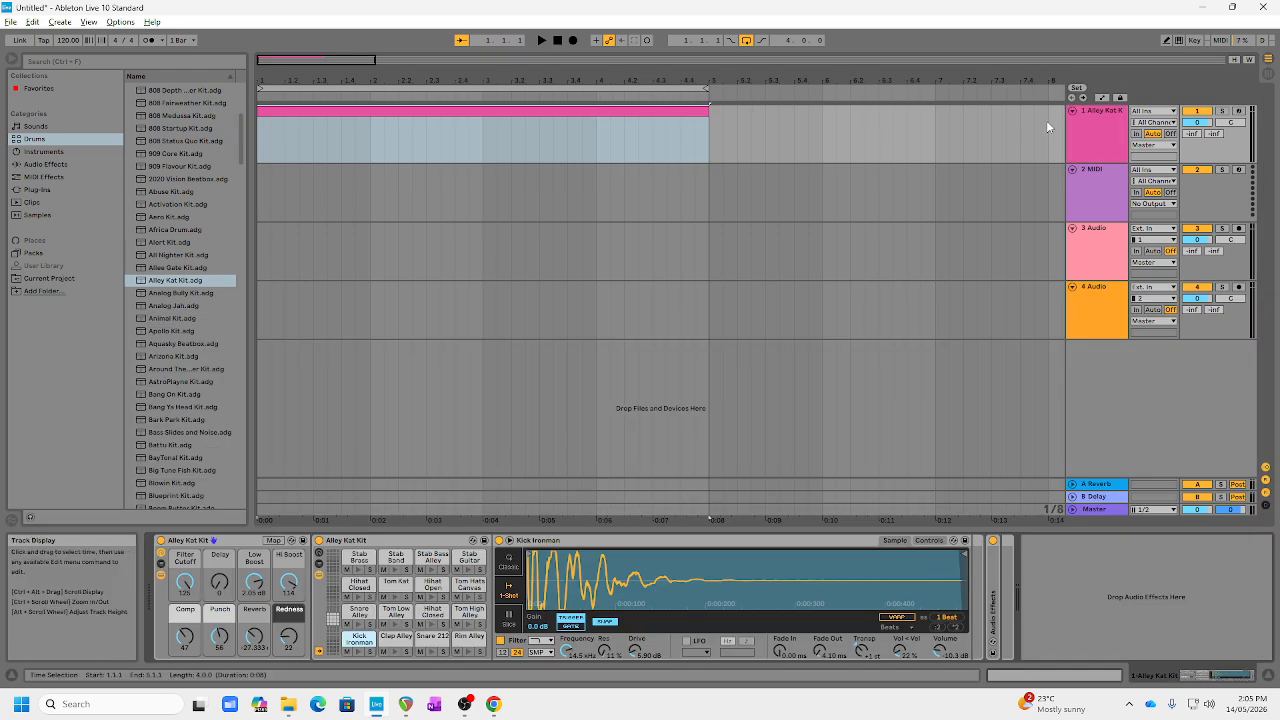
{"action": "left_click", "coordinate": [583, 108]}
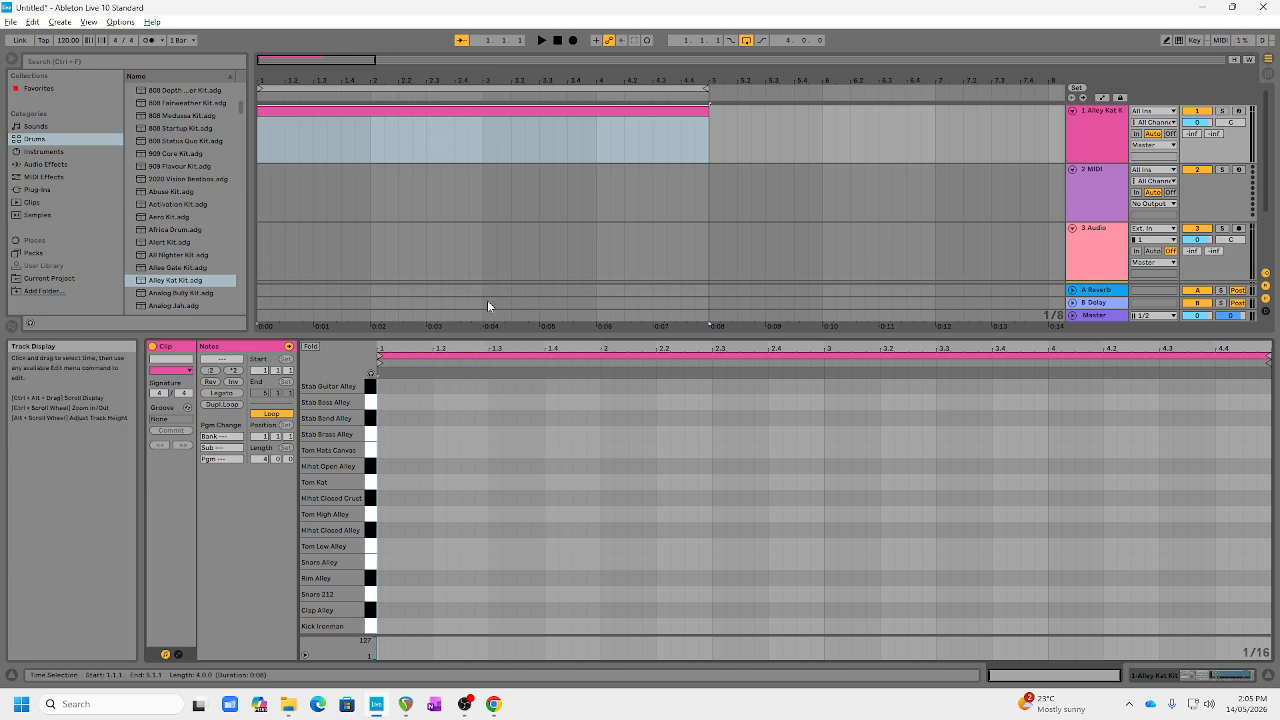
{"action": "mouse_move", "coordinate": [480, 336]}
{"action": "left_mouse_down"}
{"action": "mouse_move", "coordinate": [458, 561]}
{"action": "mouse_move", "coordinate": [466, 262]}
{"action": "mouse_move", "coordinate": [468, 323]}
{"action": "left_mouse_up"}
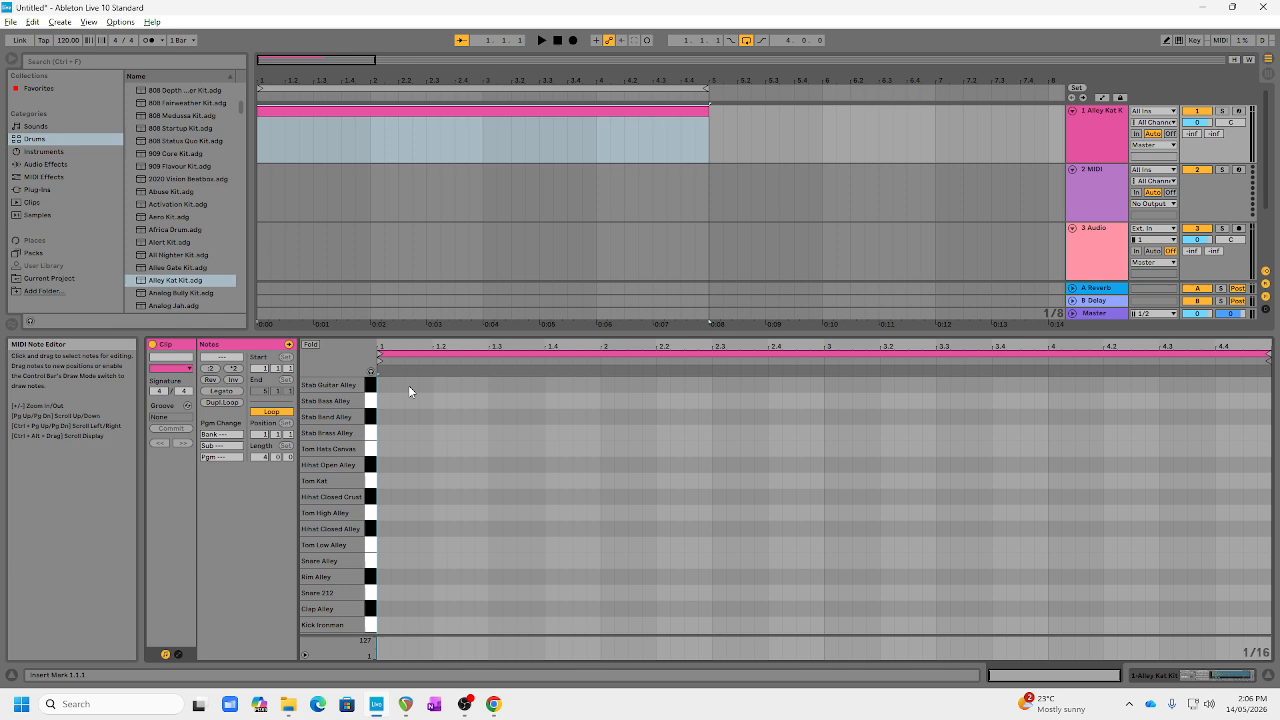
Step: Set the note editor to a fixed 1/8 grid and turn on Draw Mode
{"action": "right_click", "coordinate": [683, 464]}
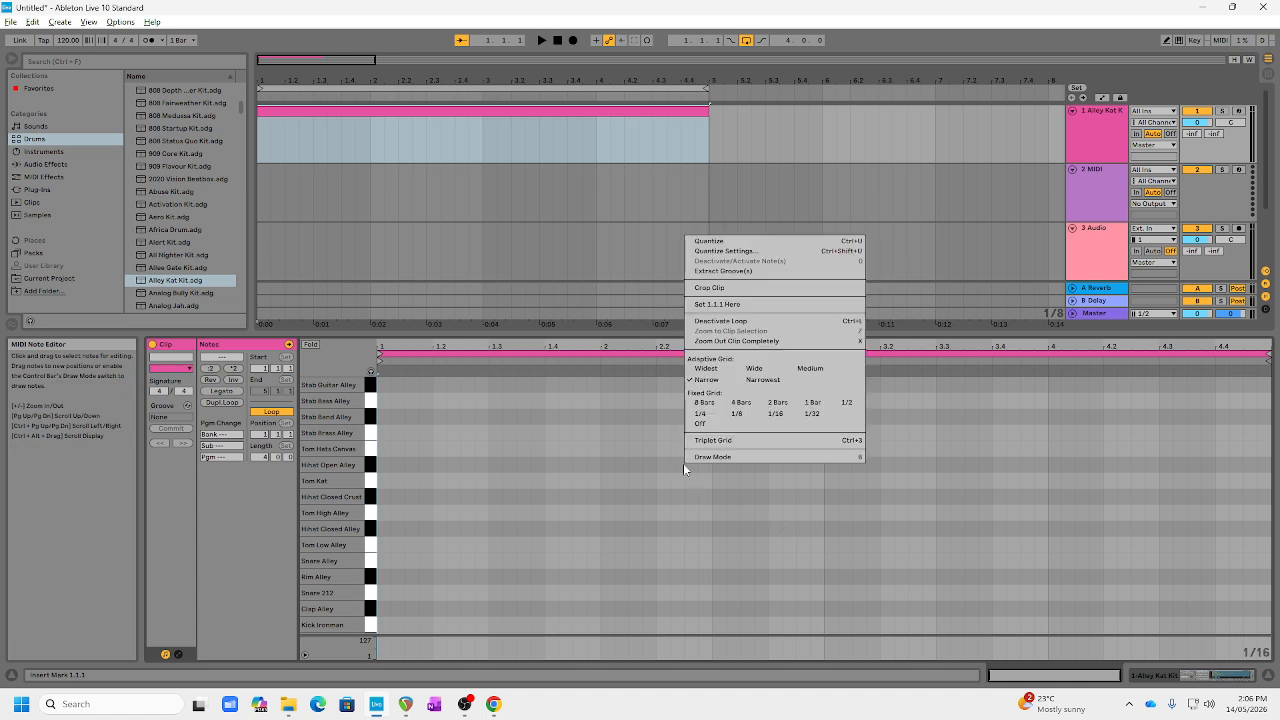
{"action": "left_click", "coordinate": [734, 414]}
{"action": "right_click", "coordinate": [670, 474]}
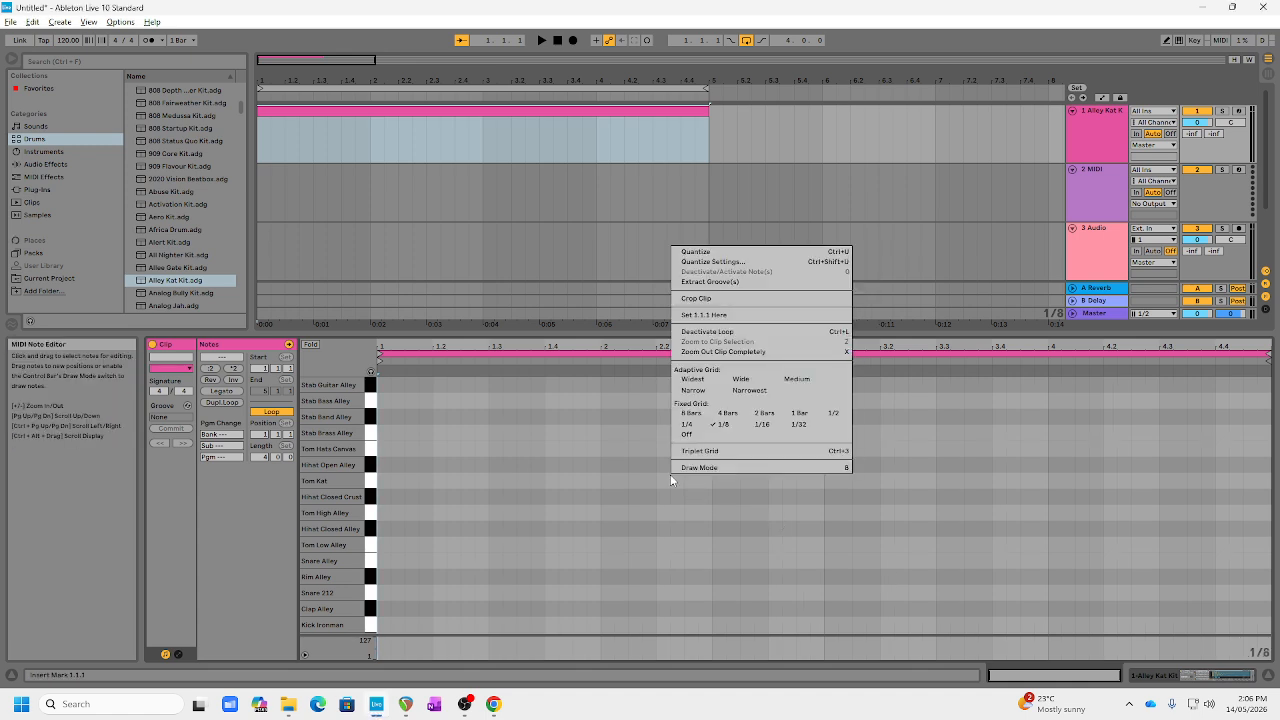
{"action": "left_click", "coordinate": [727, 427]}
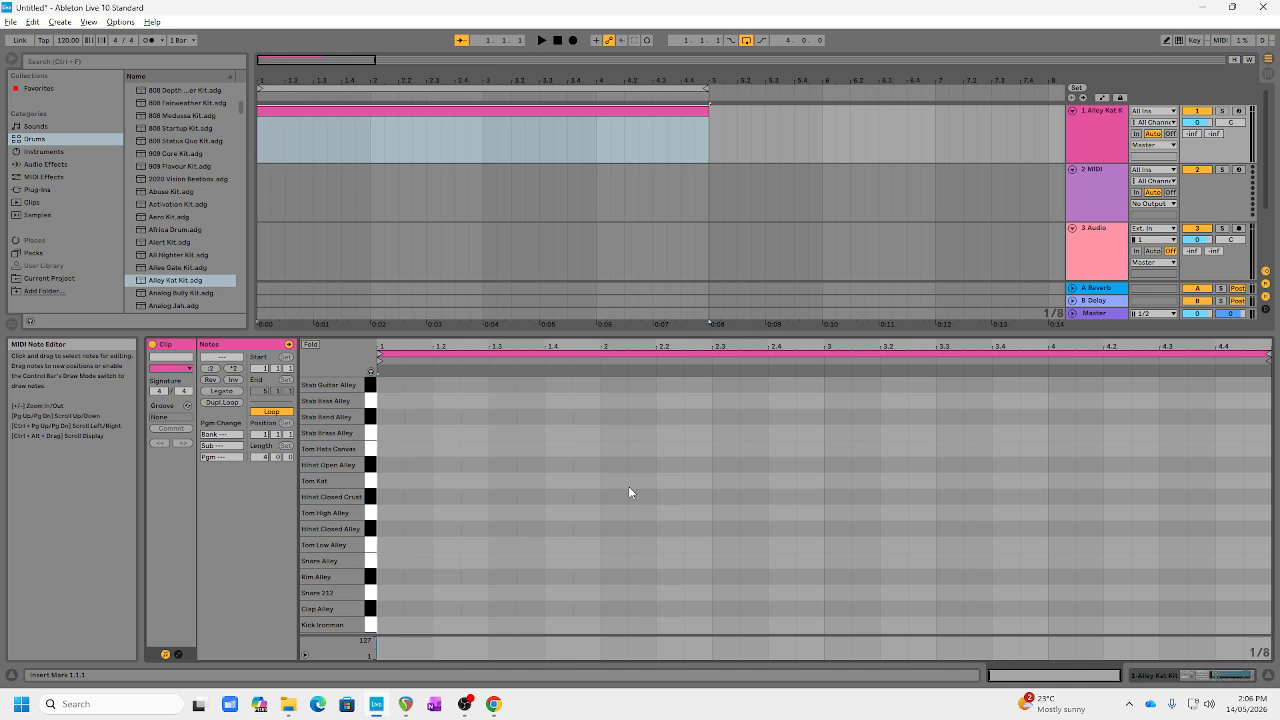
{"action": "left_click", "coordinate": [1166, 41]}
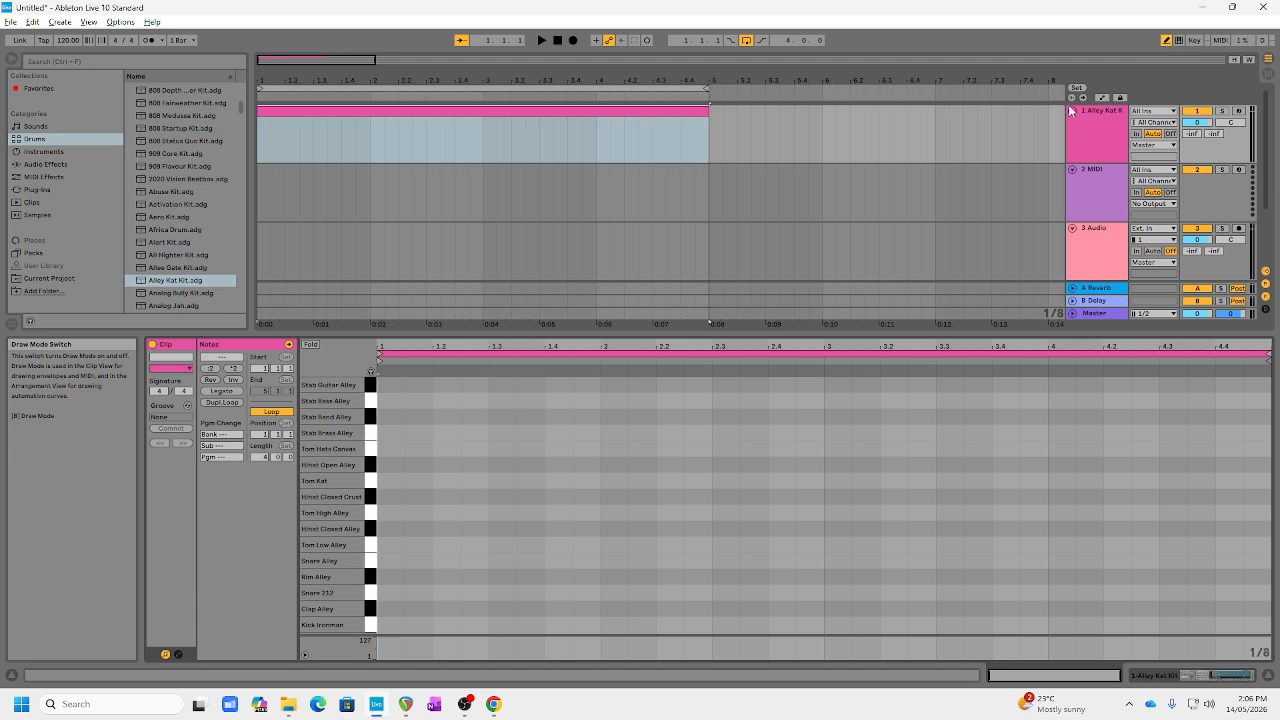
Step: Draw Kick Ironman notes at 1.1 and 1.3, and Snare 212 notes at 1.2 and 1.3.3
{"action": "left_click", "coordinate": [393, 622]}
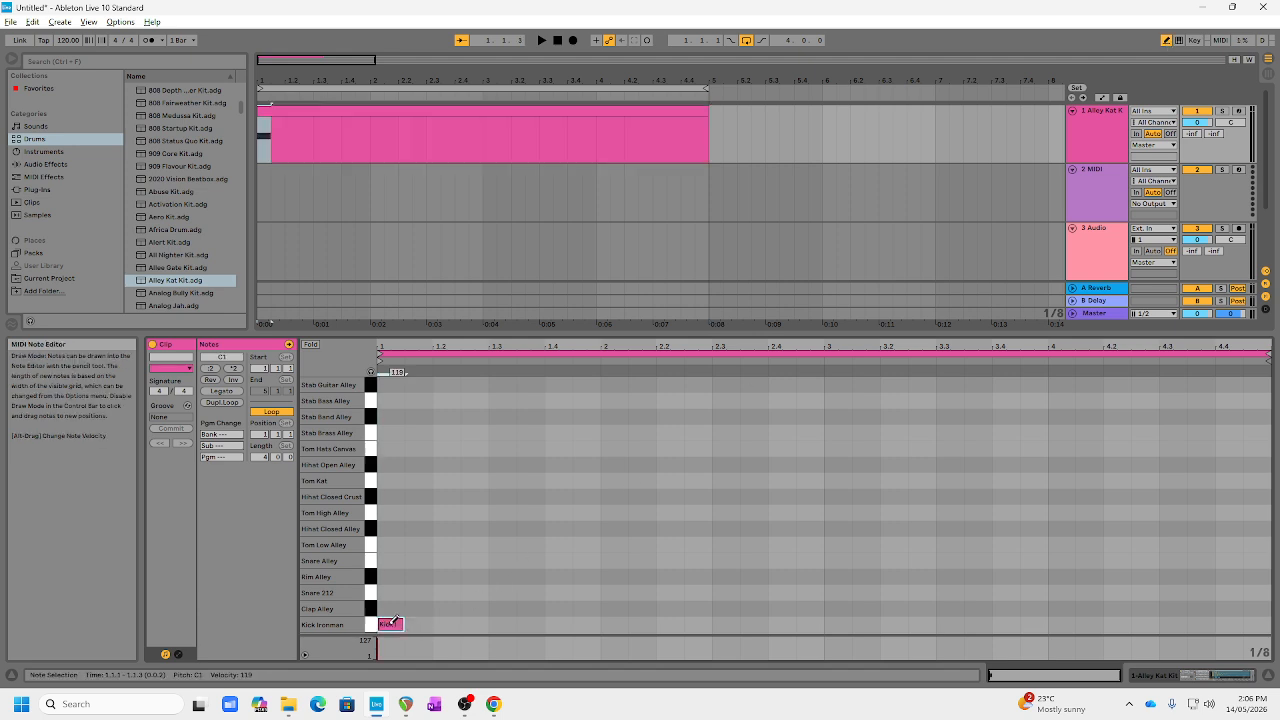
{"action": "left_click", "coordinate": [502, 623]}
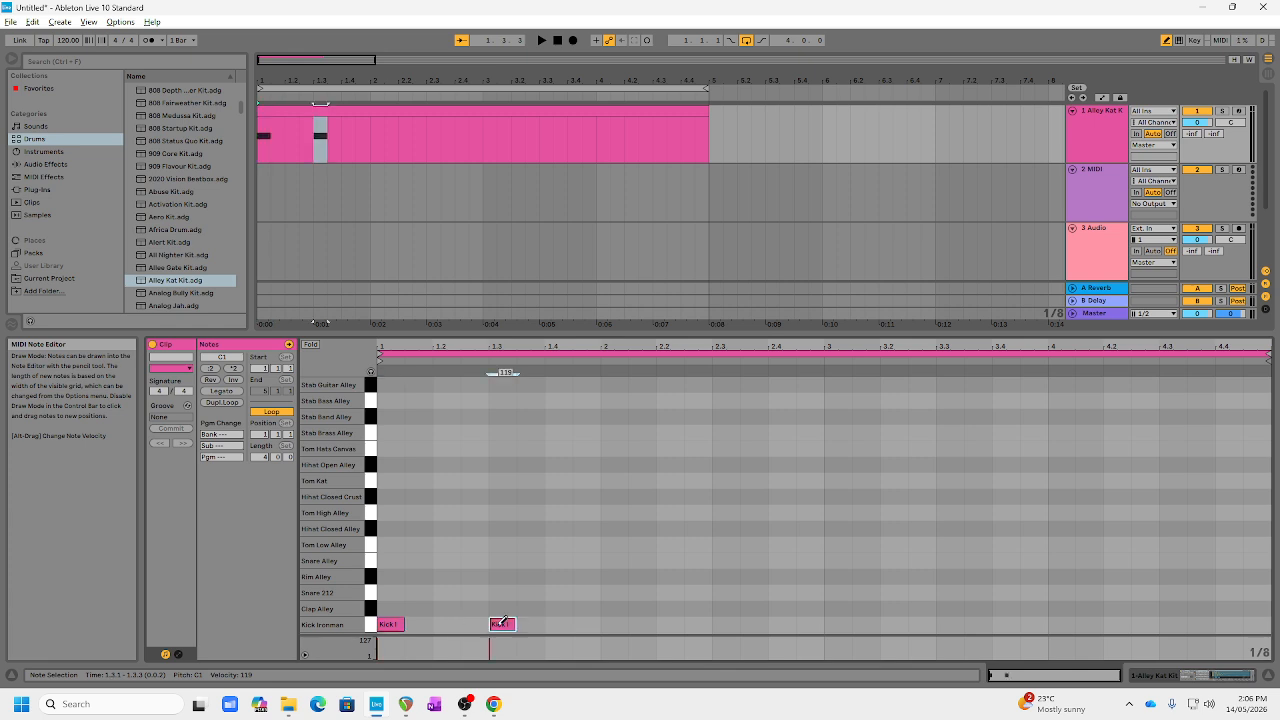
{"action": "left_click", "coordinate": [447, 592]}
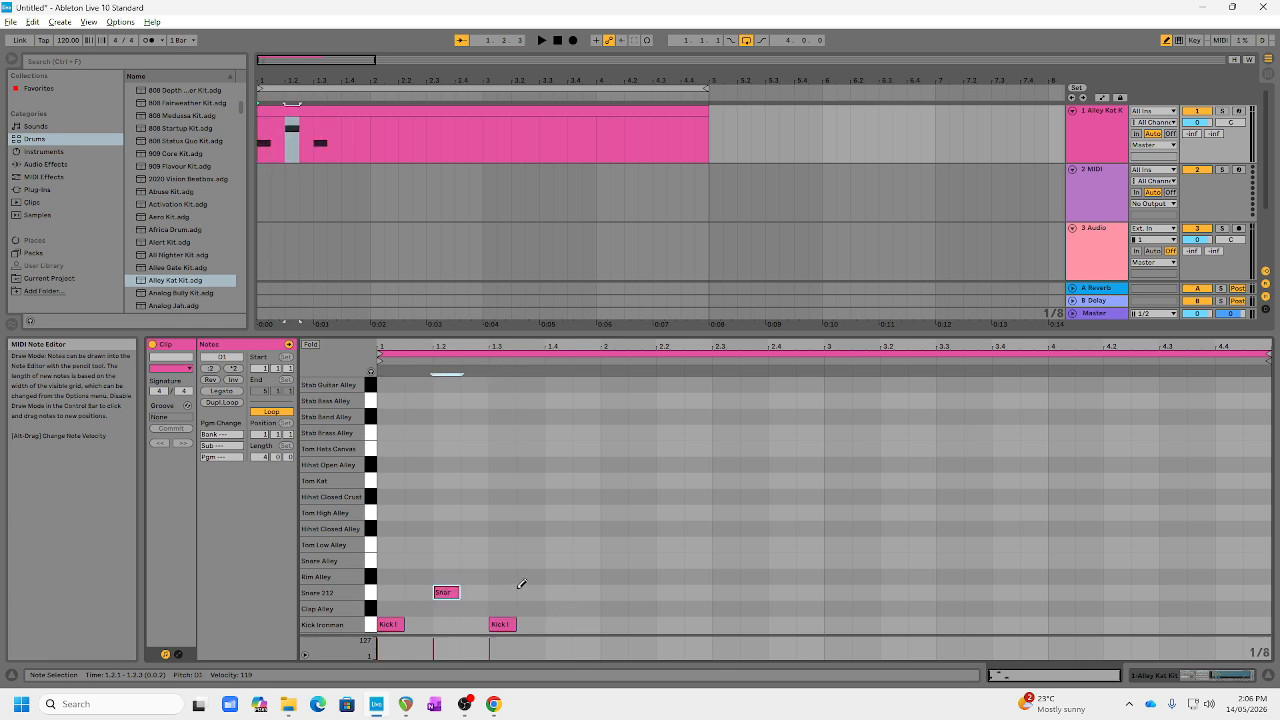
{"action": "left_click", "coordinate": [530, 592]}
Step: Play back the pattern and replace the Snare 212 note at 1.3.3 with one at 1.4
{"action": "key", "text": "space"}
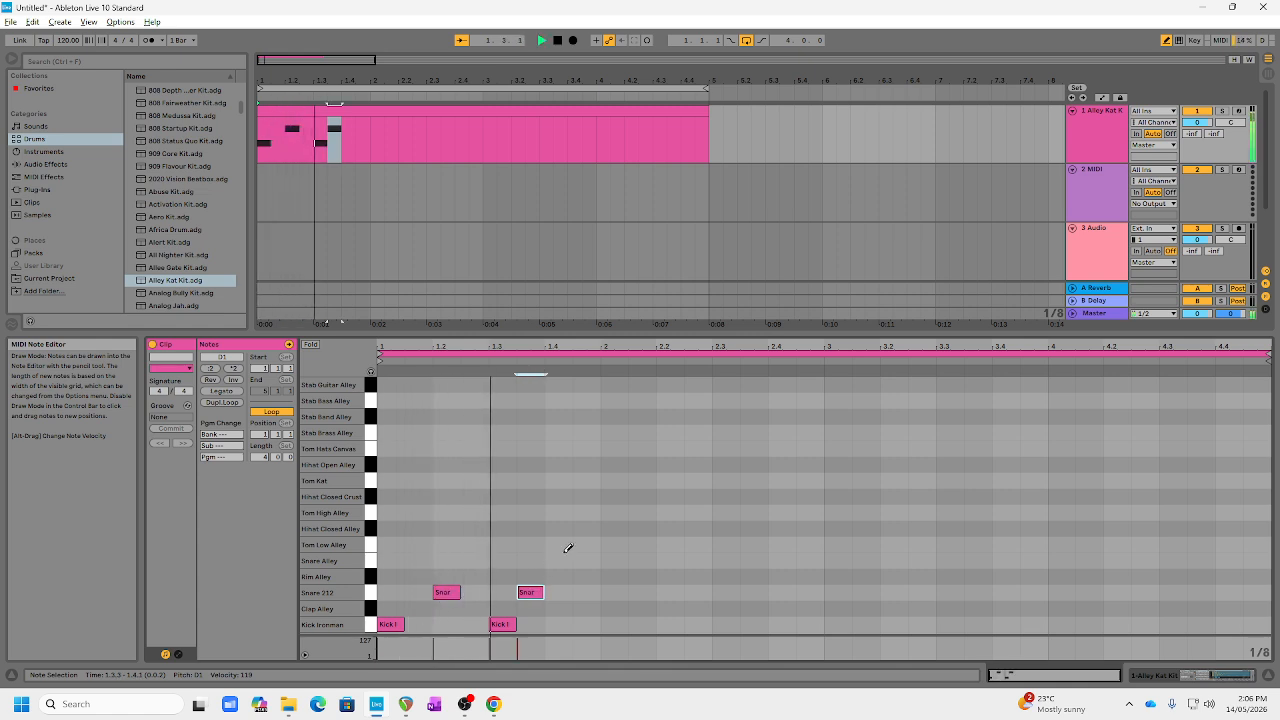
{"action": "key", "text": "space"}
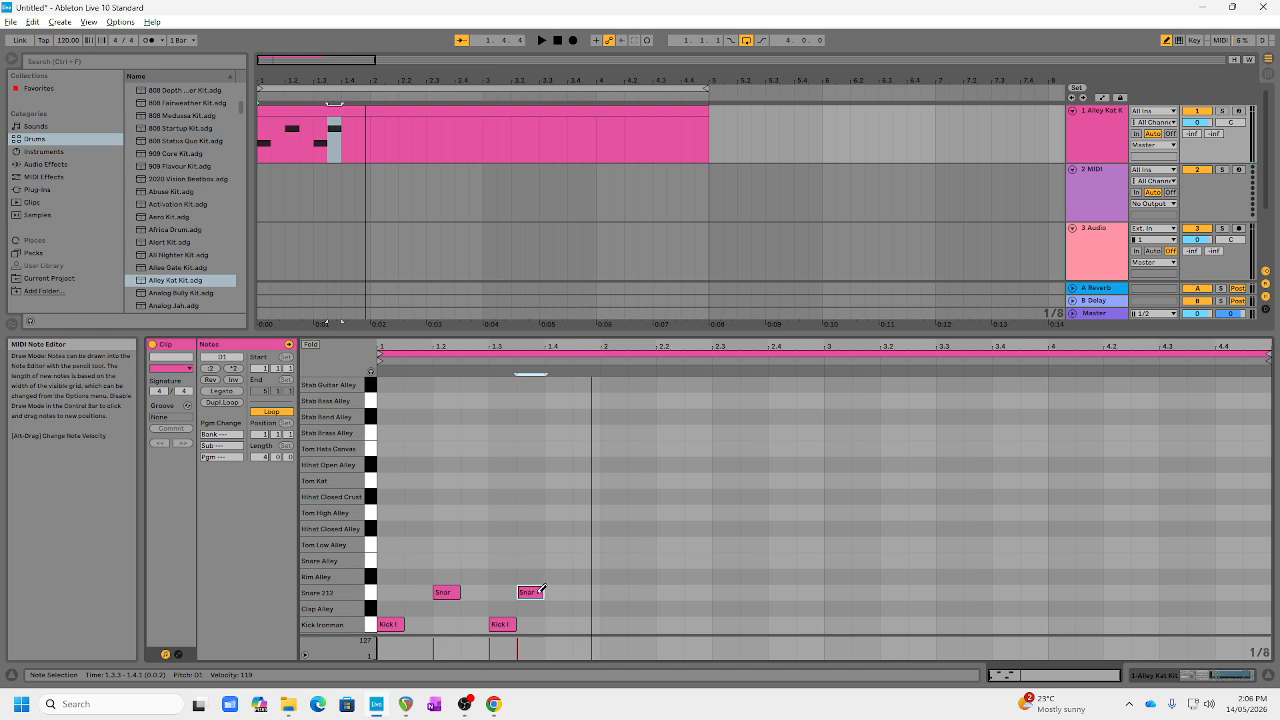
{"action": "key", "text": "space"}
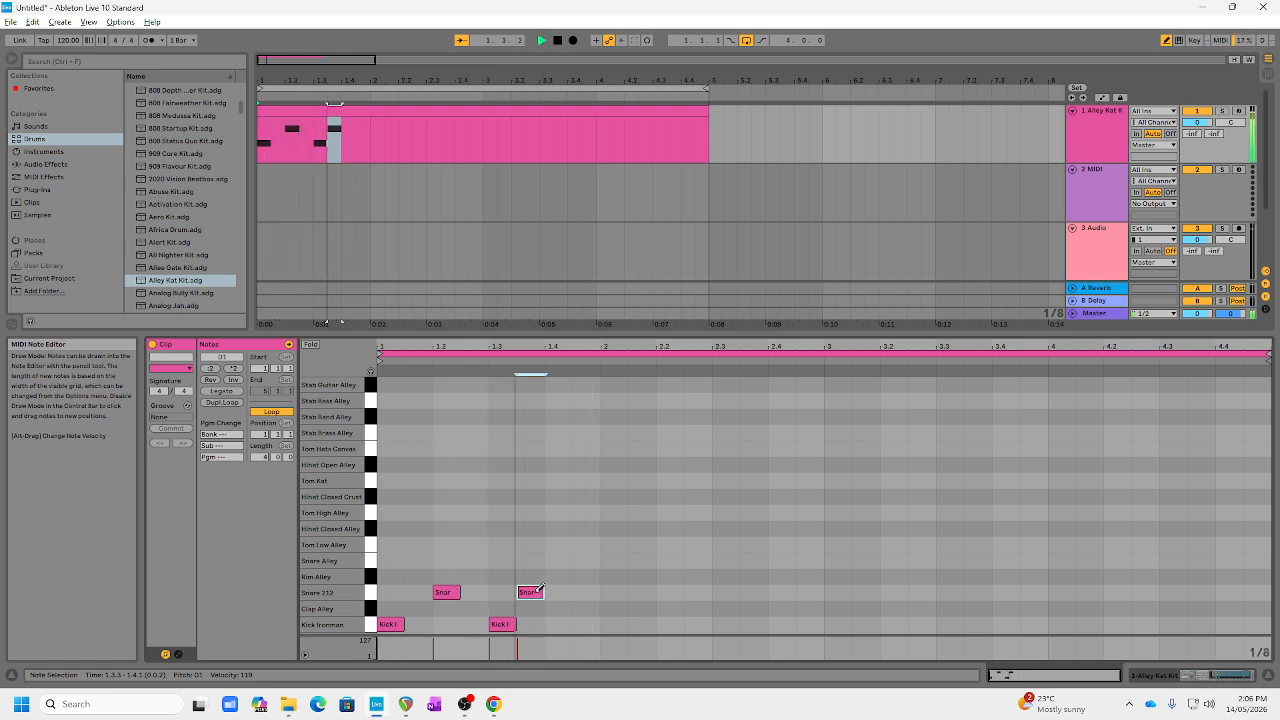
{"action": "left_click", "coordinate": [531, 592]}
{"action": "left_click", "coordinate": [558, 591]}
{"action": "key", "text": "space"}
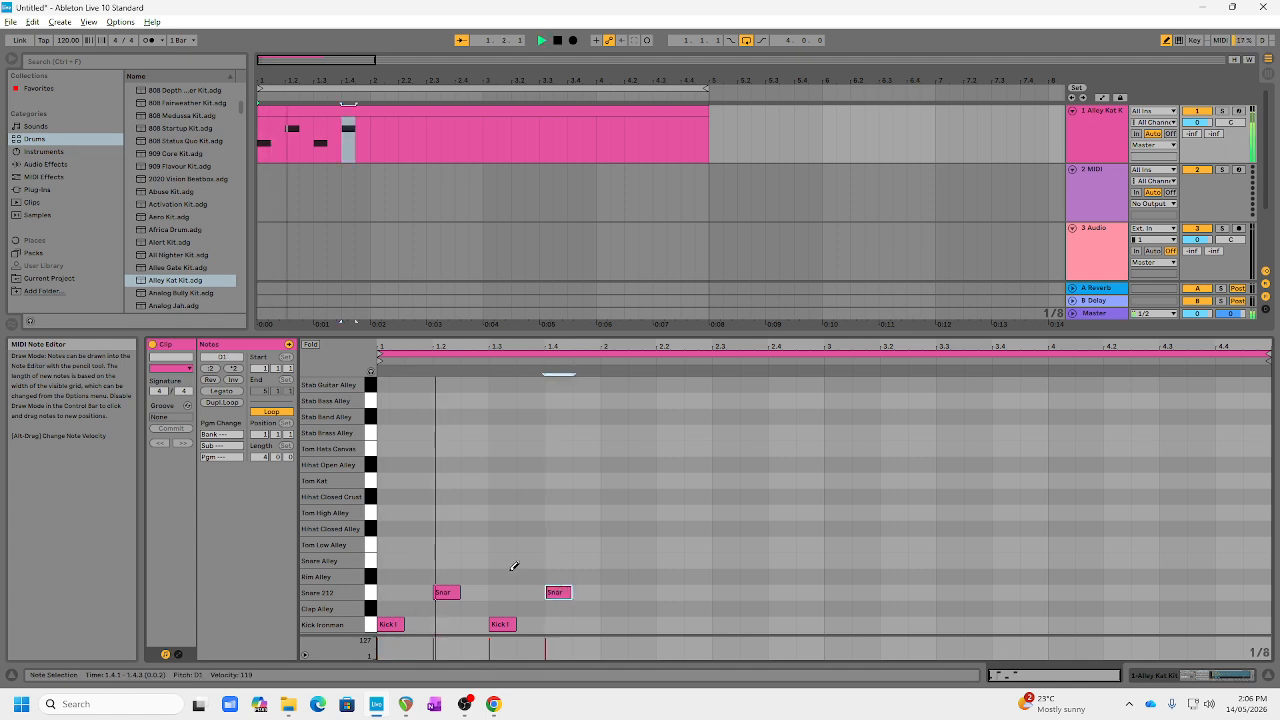
Step: Set the fixed grid to 1/4 and, during playback, draw a Kick Ironman note at 2.1 and a Snare 212 note at 2.2
{"action": "right_click", "coordinate": [520, 485]}
{"action": "left_click", "coordinate": [534, 440]}
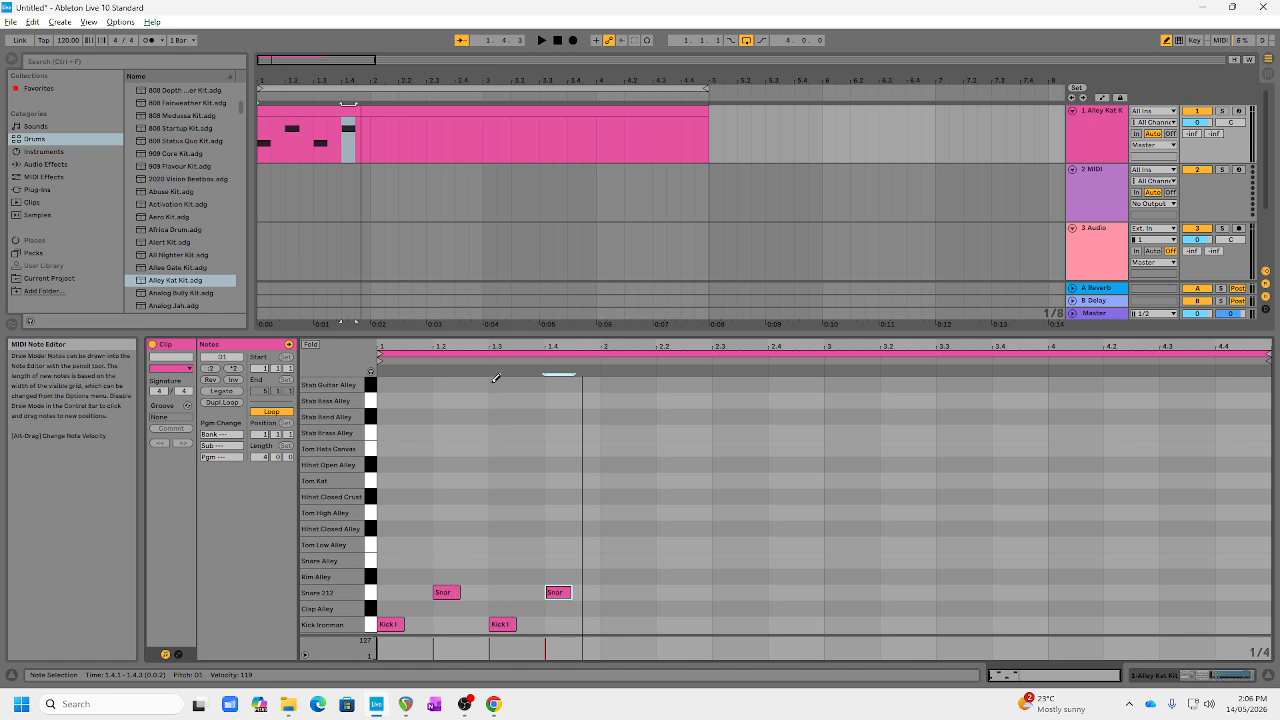
{"action": "key", "text": "space"}
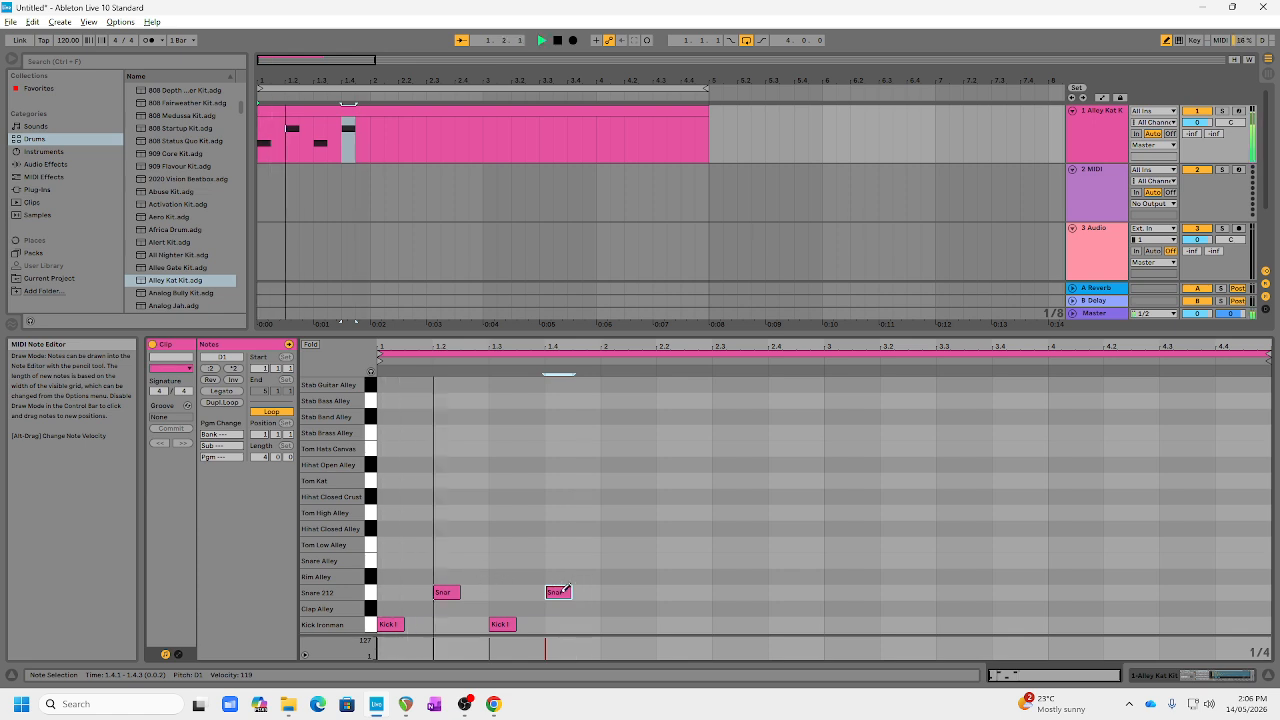
{"action": "left_click", "coordinate": [614, 624]}
{"action": "left_click", "coordinate": [668, 592]}
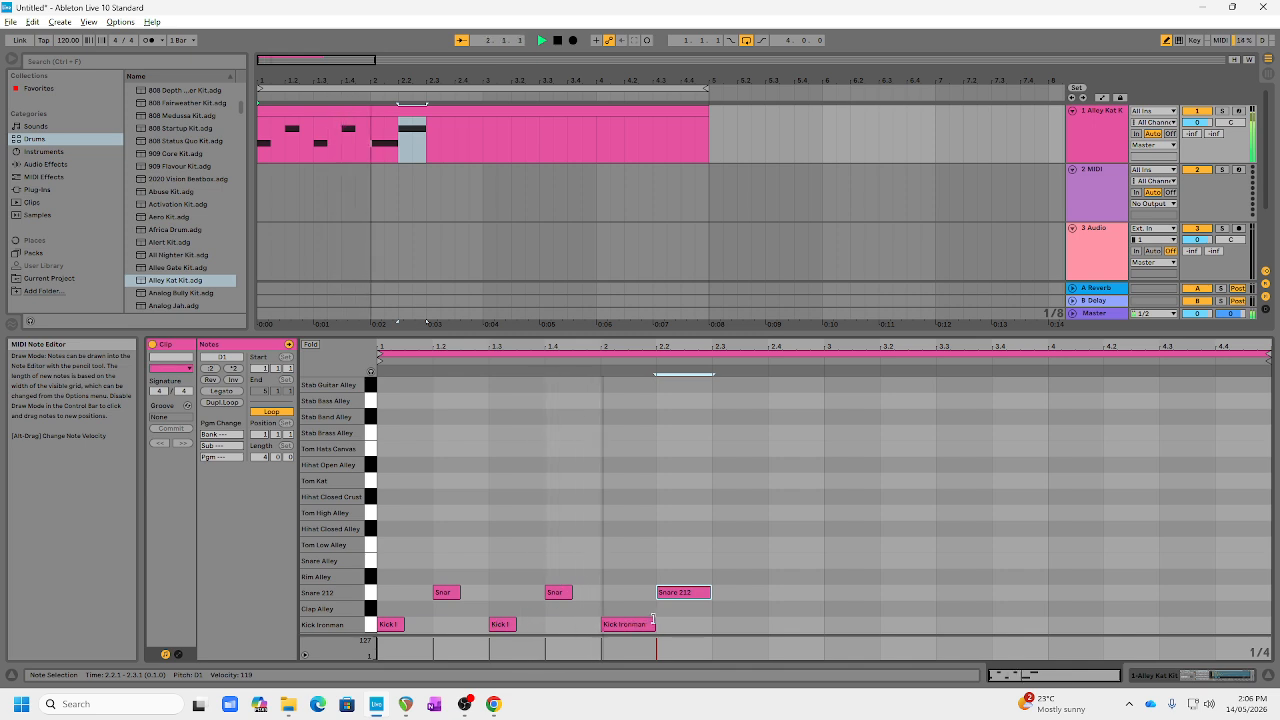
Step: Stop playback, set the fixed grid to 1/8, and draw a Kick Ironman note at 2.3 and a Snare 212 note at 2.4
{"action": "key", "text": "space"}
{"action": "right_click", "coordinate": [654, 467]}
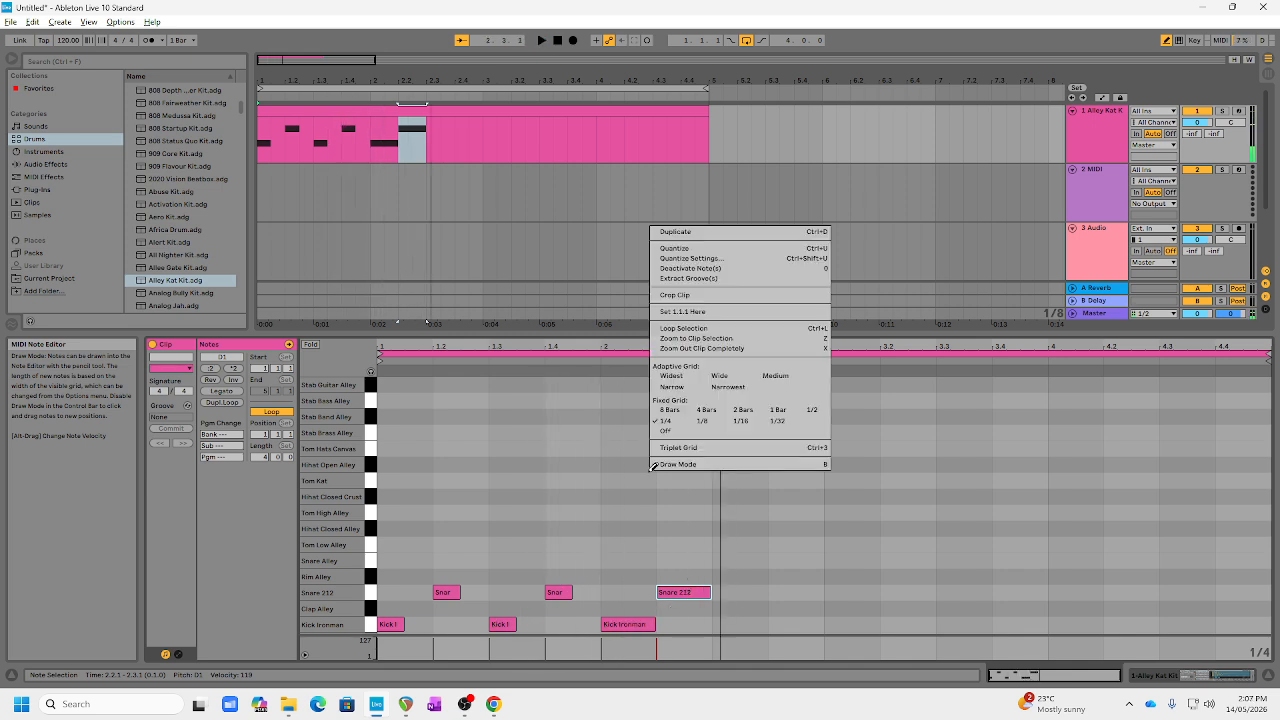
{"action": "left_click", "coordinate": [709, 414]}
{"action": "right_click", "coordinate": [682, 500]}
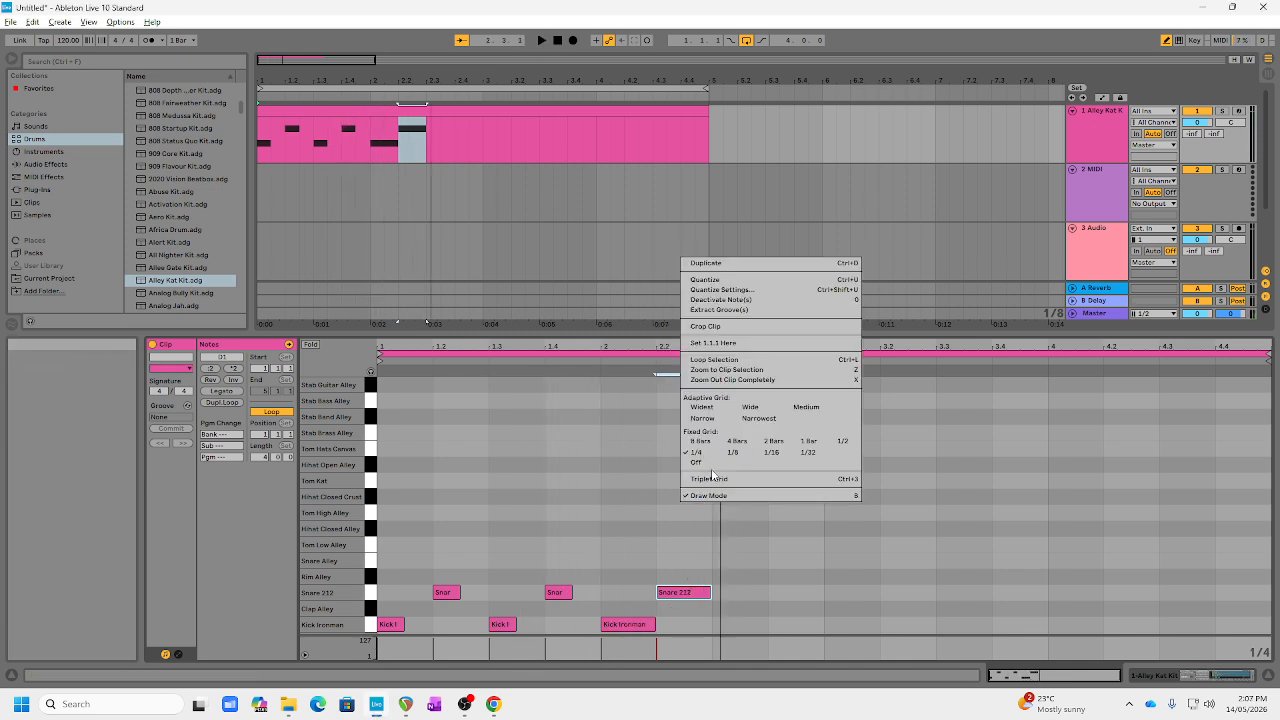
{"action": "left_click", "coordinate": [733, 452]}
{"action": "left_click", "coordinate": [724, 624]}
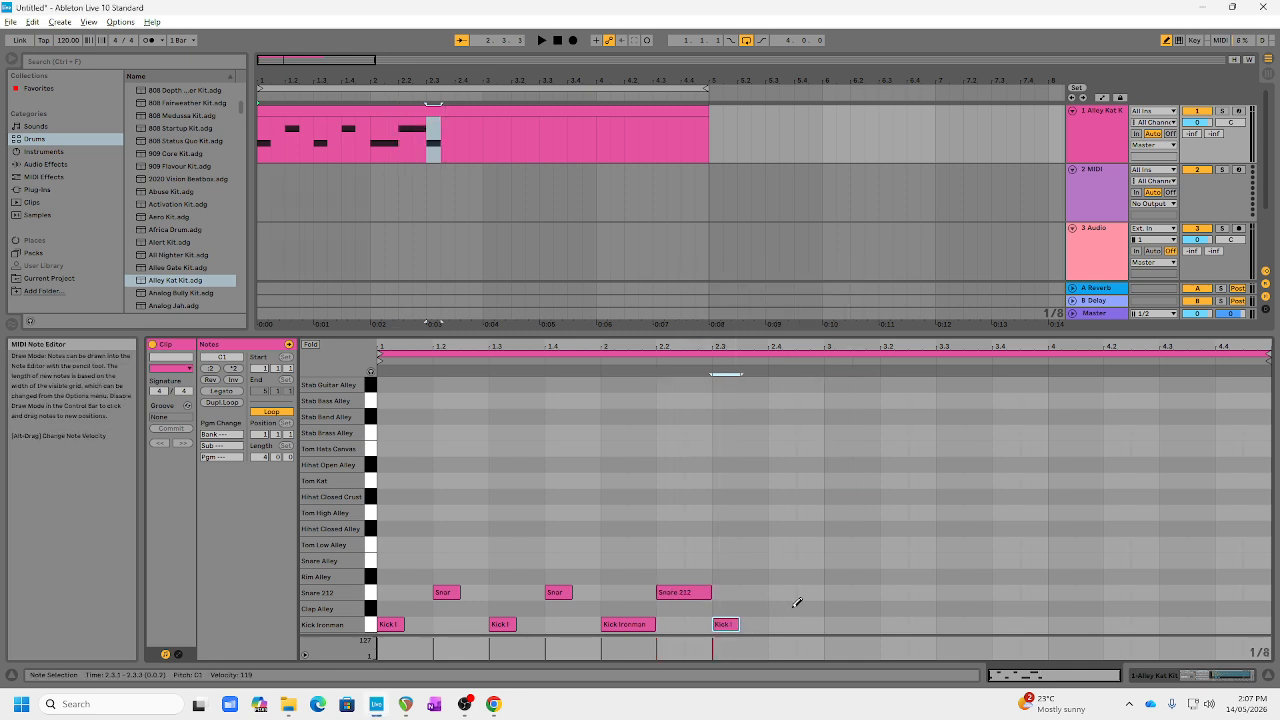
{"action": "left_click", "coordinate": [787, 592]}
Step: Draw Kick Ironman notes at 3.1, 3.3 and 3.3.3 and Snare 212 notes at 3.2 and 3.4, and play the beat
{"action": "left_click", "coordinate": [834, 624]}
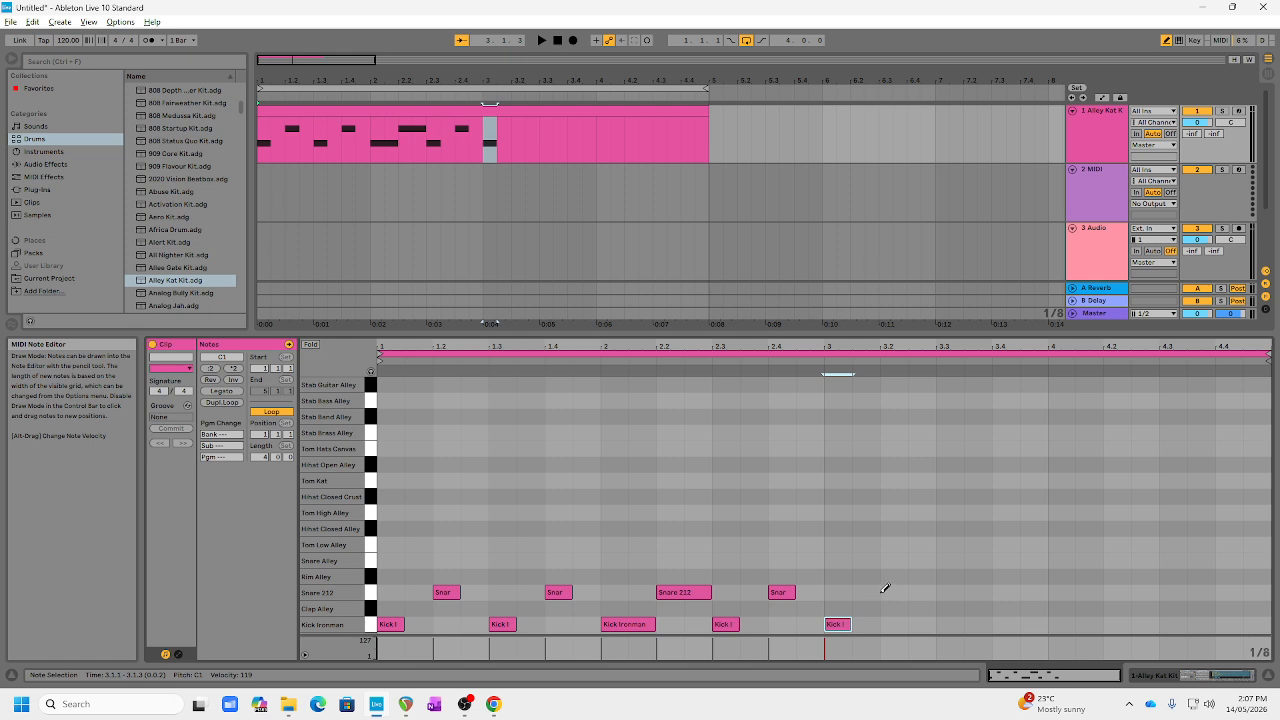
{"action": "left_click", "coordinate": [893, 592]}
{"action": "left_click", "coordinate": [943, 624]}
{"action": "left_click", "coordinate": [975, 624]}
{"action": "left_click", "coordinate": [1003, 592]}
{"action": "key", "text": "space"}
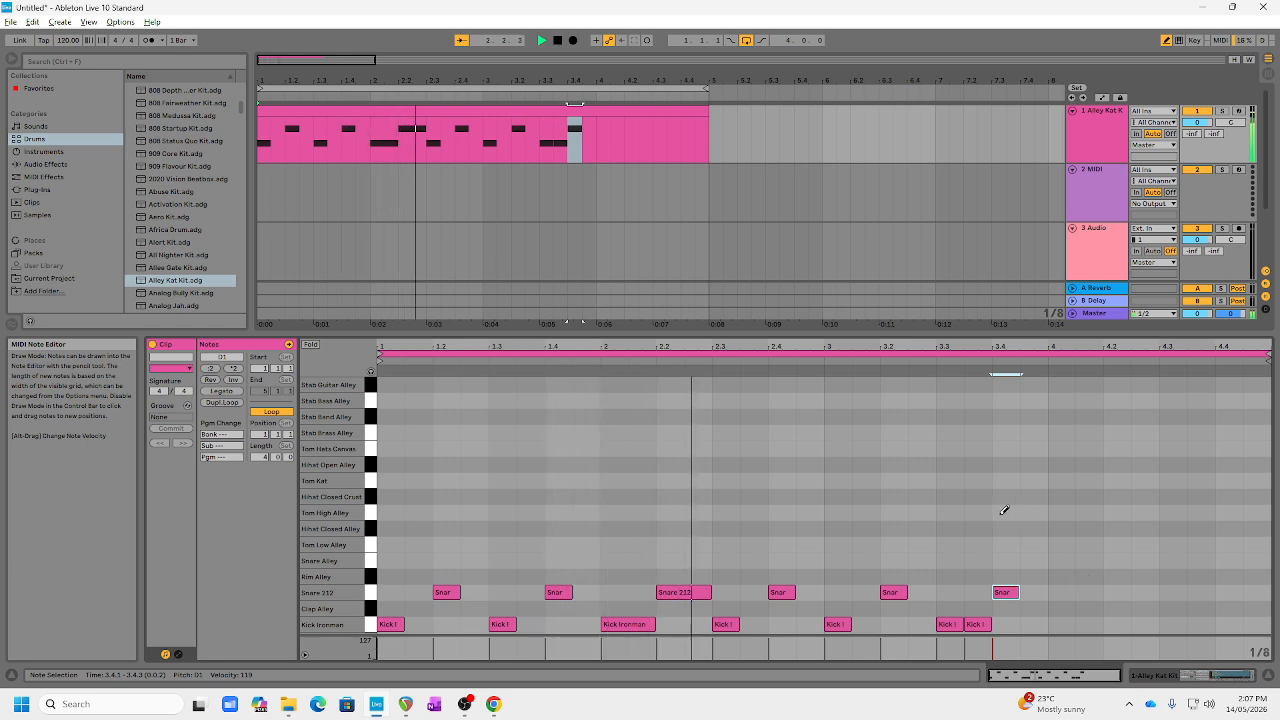
Step: Stop playback, add a Kick Ironman note at 2.3.3 and remove the one at 3.3.3
{"action": "key", "text": "space"}
{"action": "left_click", "coordinate": [752, 624]}
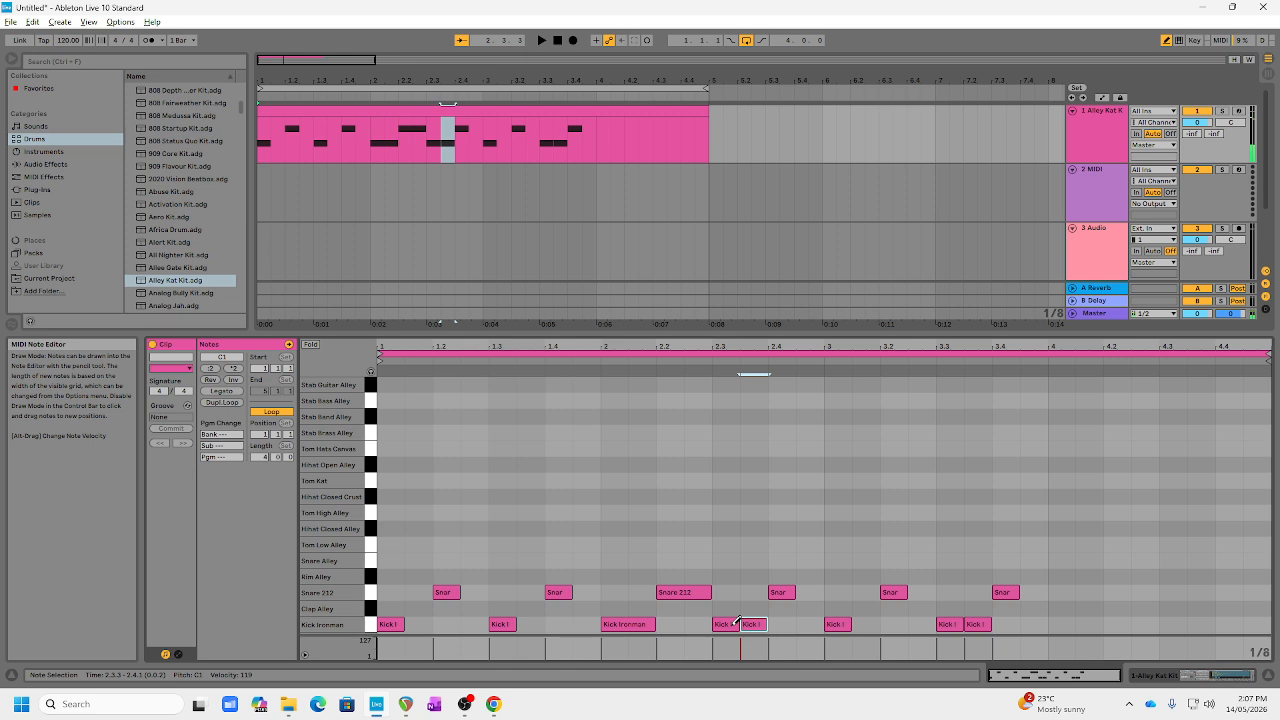
{"action": "left_click", "coordinate": [982, 622]}
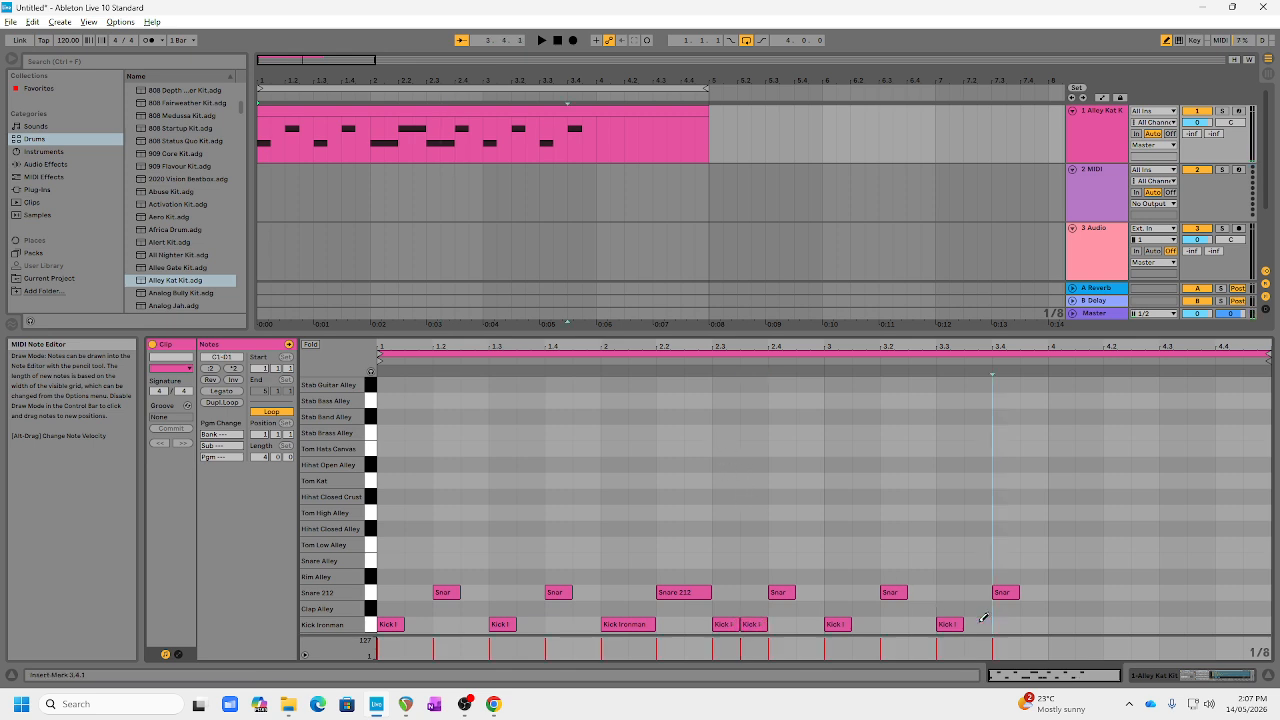
Step: Fill bar 4 with Kick Ironman notes at 4.1, 4.2.3 and 4.3.3 and Snare 212 notes at 4.2 and 4.4, and play it back
{"action": "left_click", "coordinate": [1062, 622]}
{"action": "left_click", "coordinate": [1116, 592]}
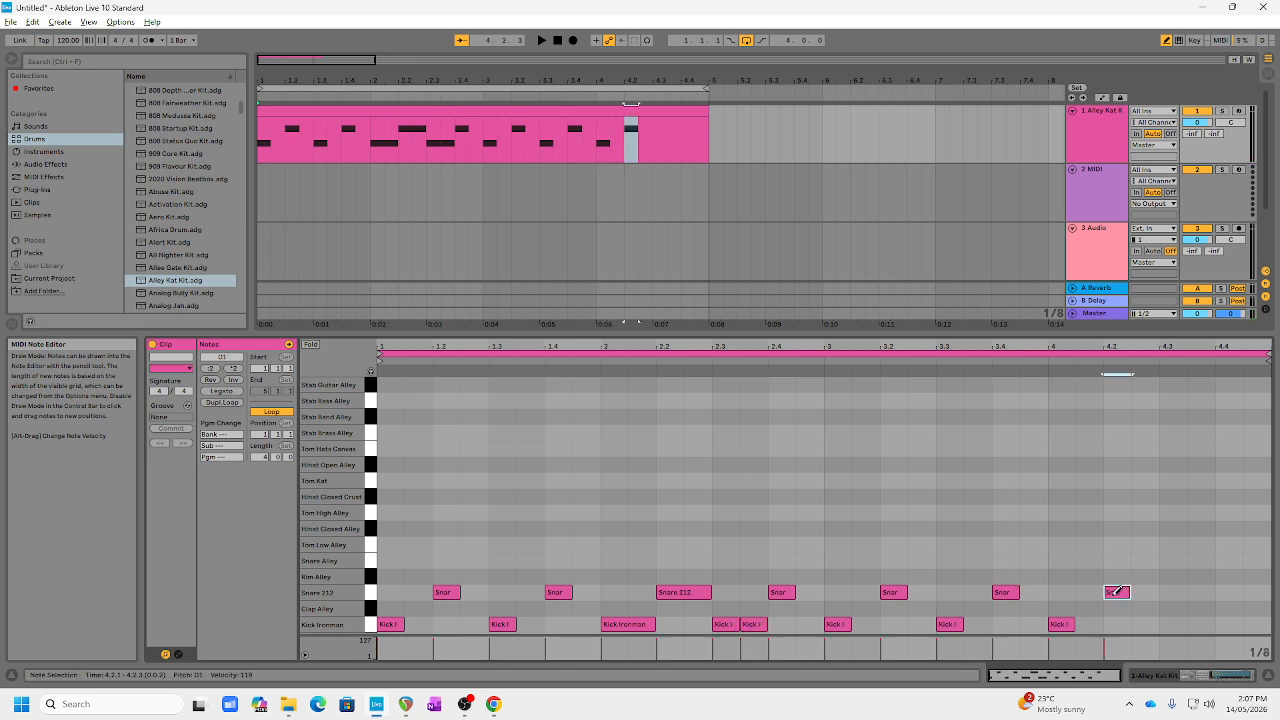
{"action": "left_click", "coordinate": [1172, 624]}
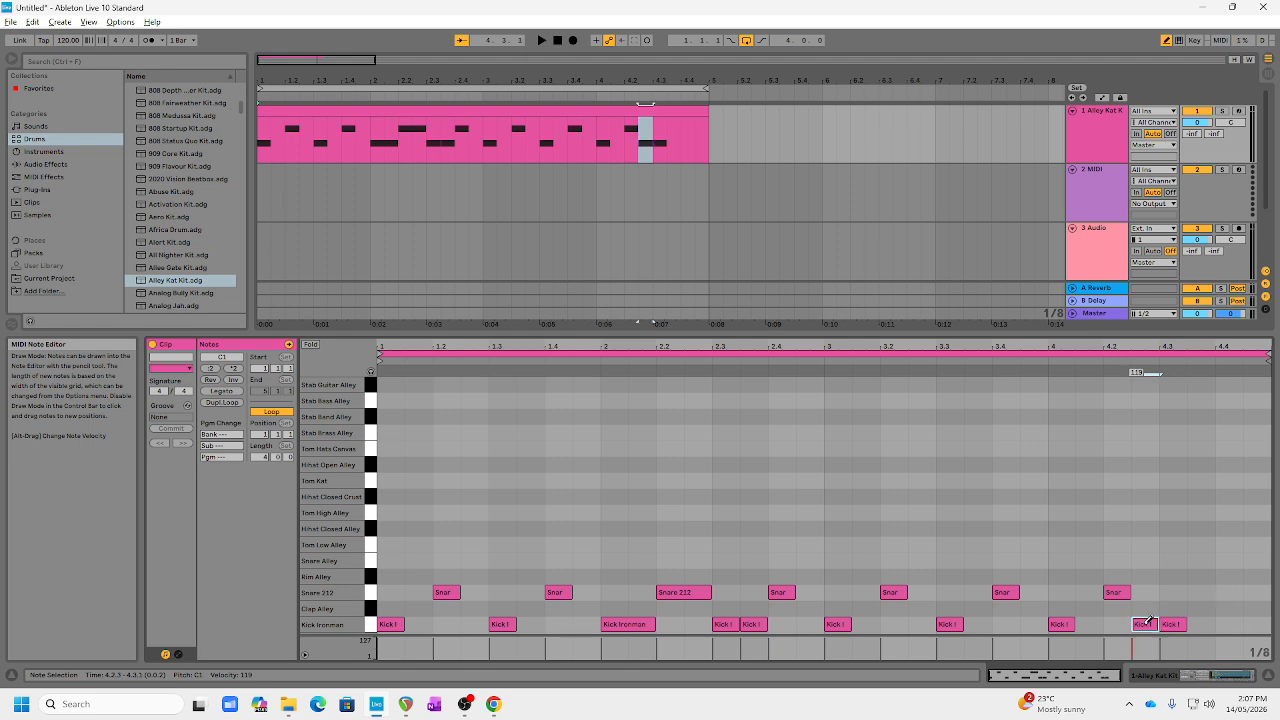
{"action": "left_click", "coordinate": [1200, 624]}
{"action": "left_click", "coordinate": [1227, 590]}
{"action": "key", "text": "space"}
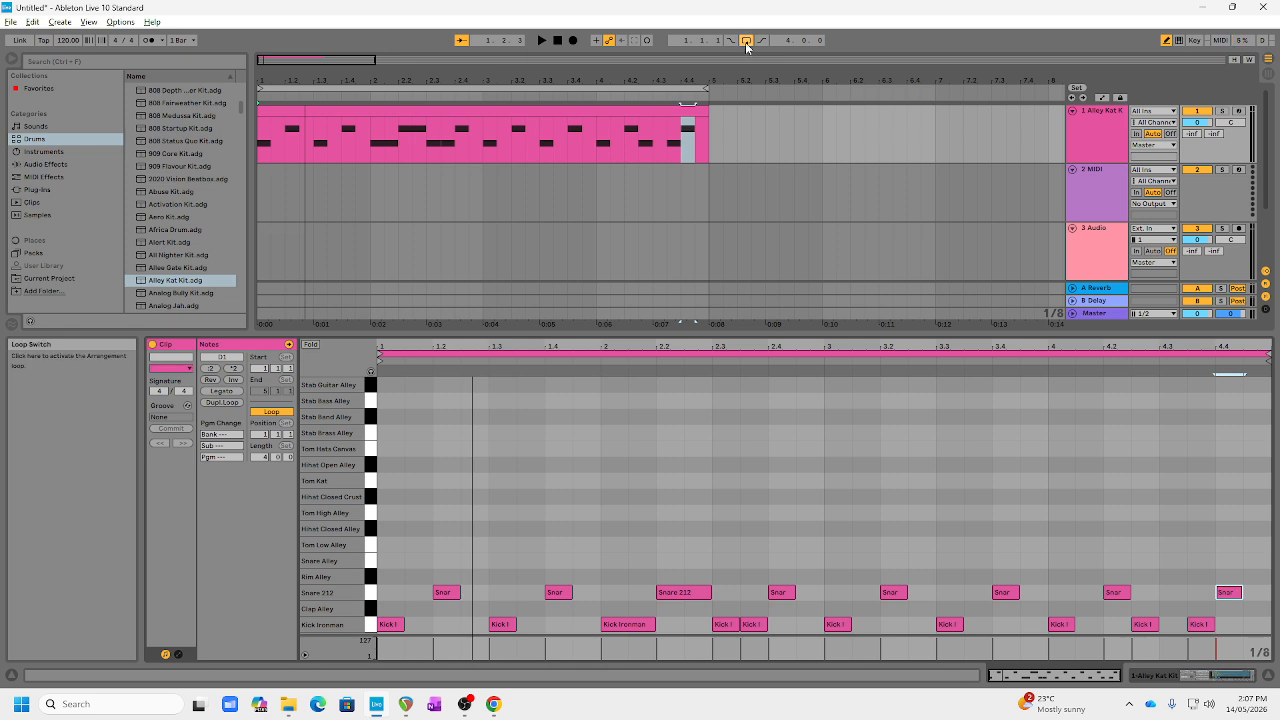
Step: Draw Stab Brass Alley notes at 1.1, 1.2.3, 2.1, 2.2.3, 3.1 and 3.2.3, checking the sound with playback
{"action": "left_click", "coordinate": [389, 431]}
{"action": "key", "text": "space"}
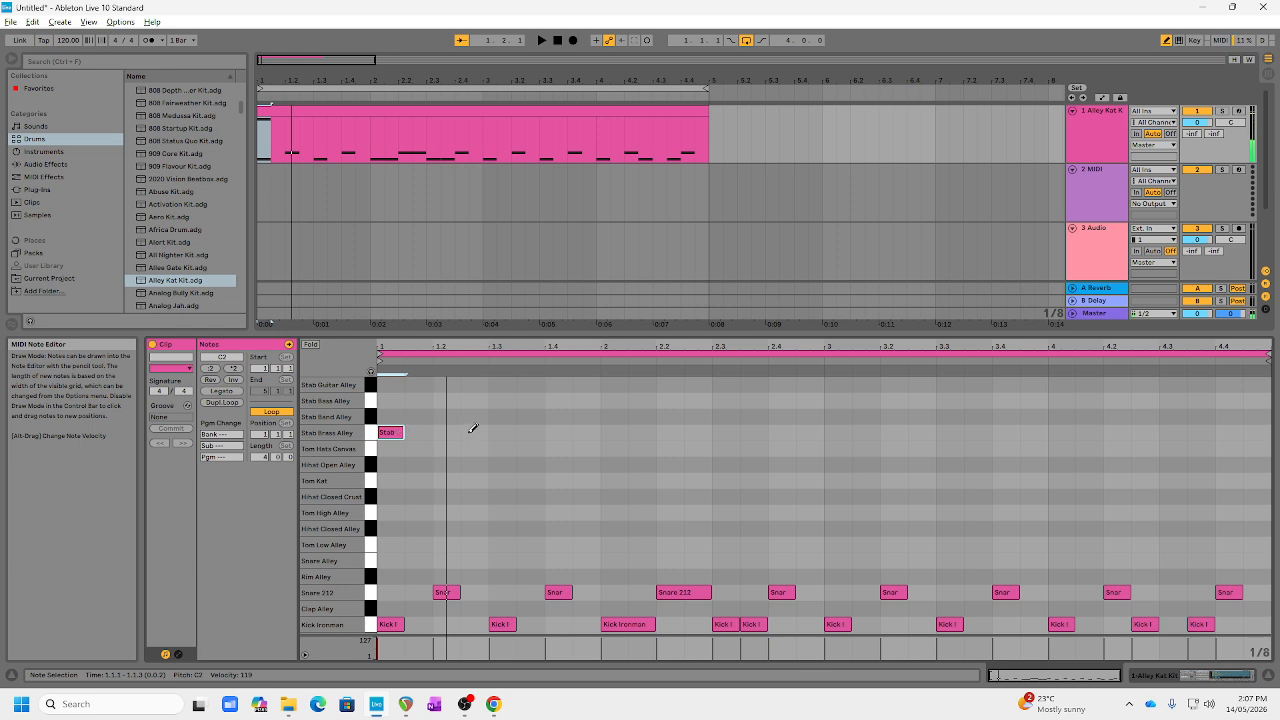
{"action": "left_click", "coordinate": [472, 432]}
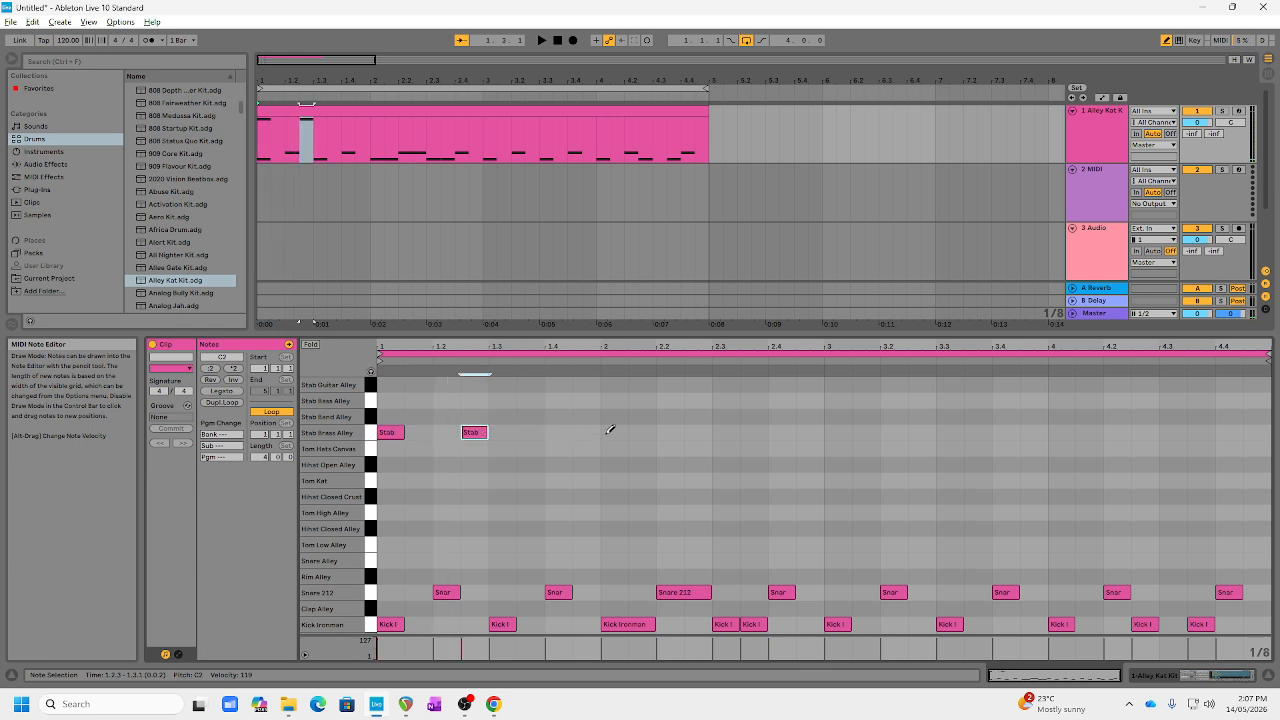
{"action": "left_click", "coordinate": [612, 432]}
{"action": "left_click", "coordinate": [697, 432]}
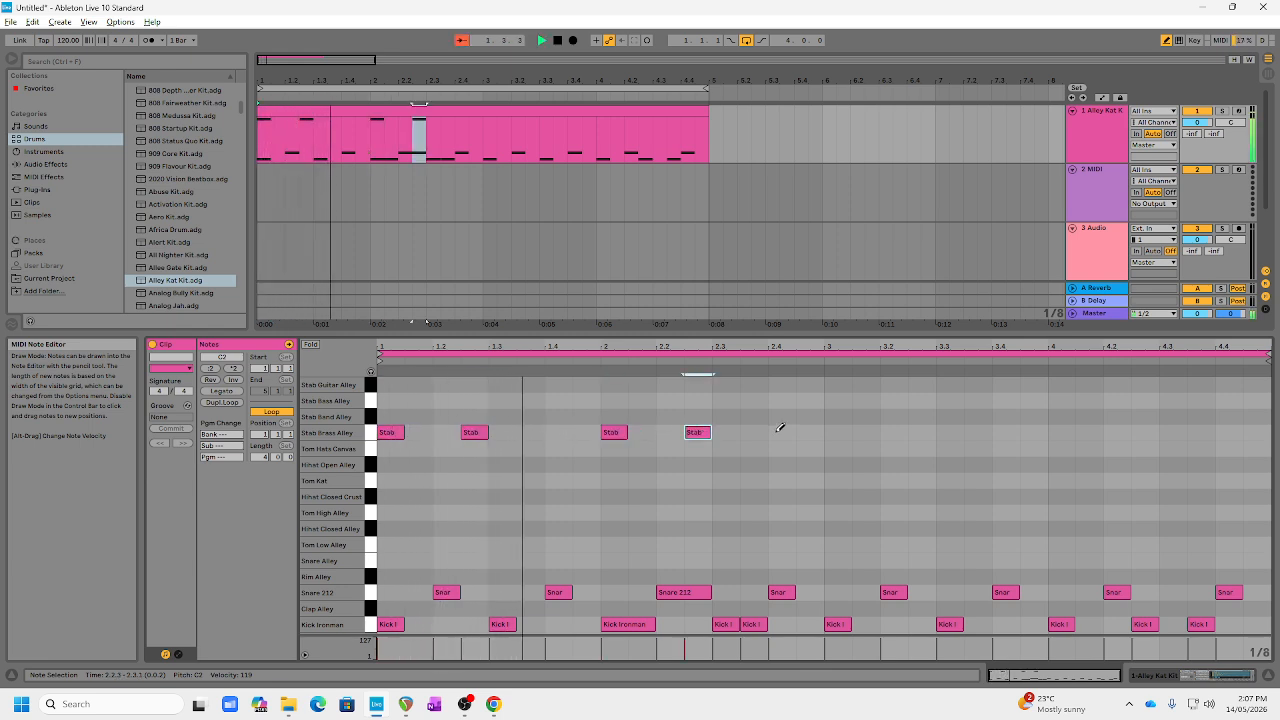
{"action": "left_click", "coordinate": [840, 432]}
{"action": "left_click", "coordinate": [914, 432]}
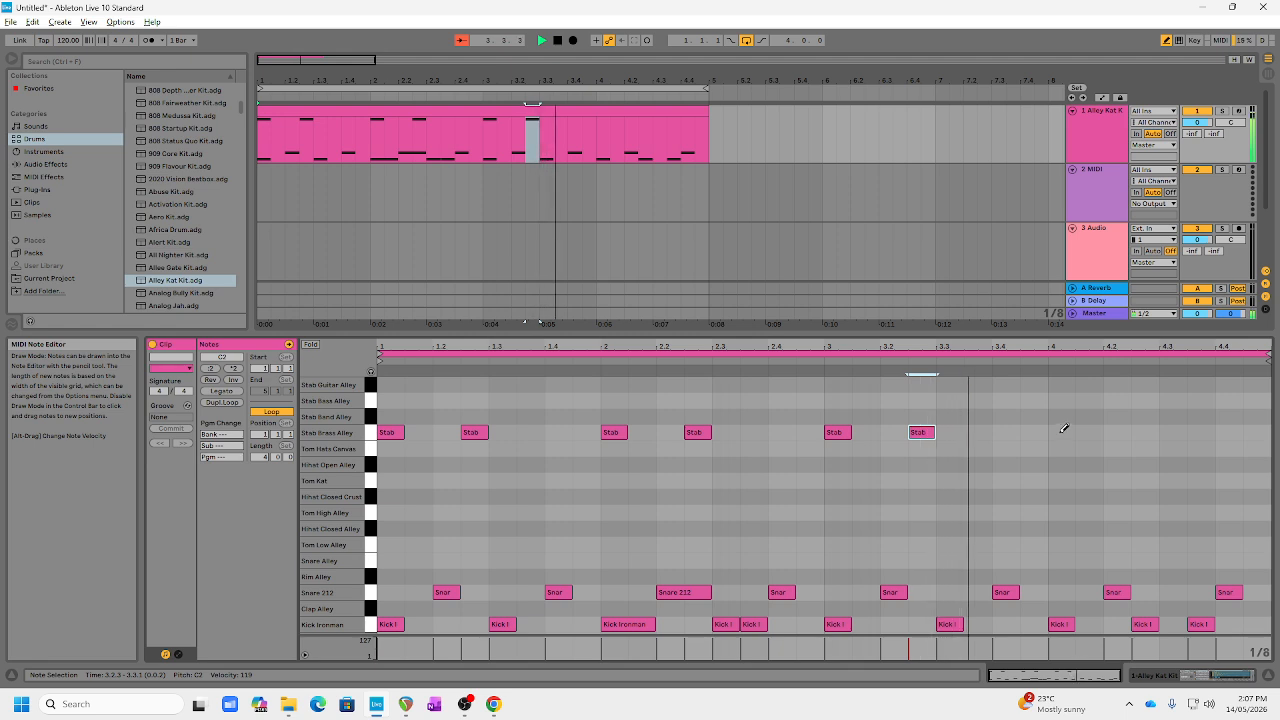
Step: Draw a Stab Bass Alley note at 4.1 and Stab Guitar Alley notes at 4.2.3, 4.3.3 and 4.4.3, and play the pattern
{"action": "left_click", "coordinate": [1063, 400]}
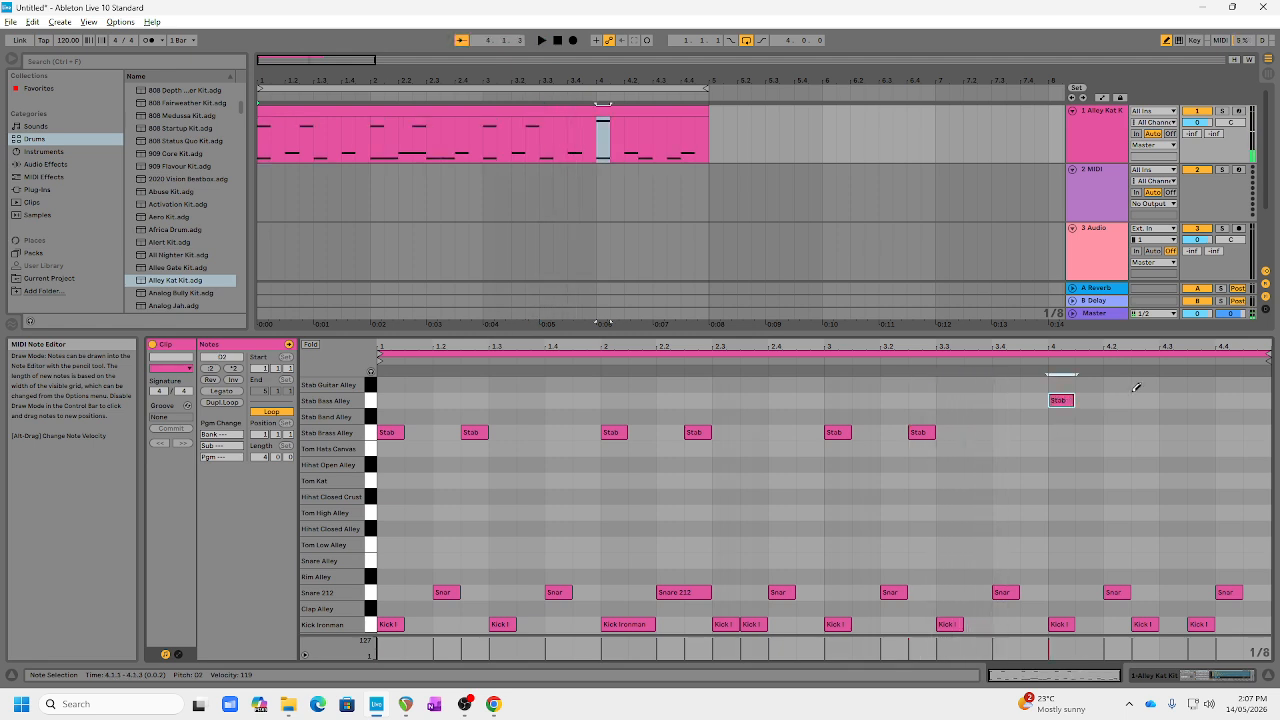
{"action": "left_click", "coordinate": [1137, 384]}
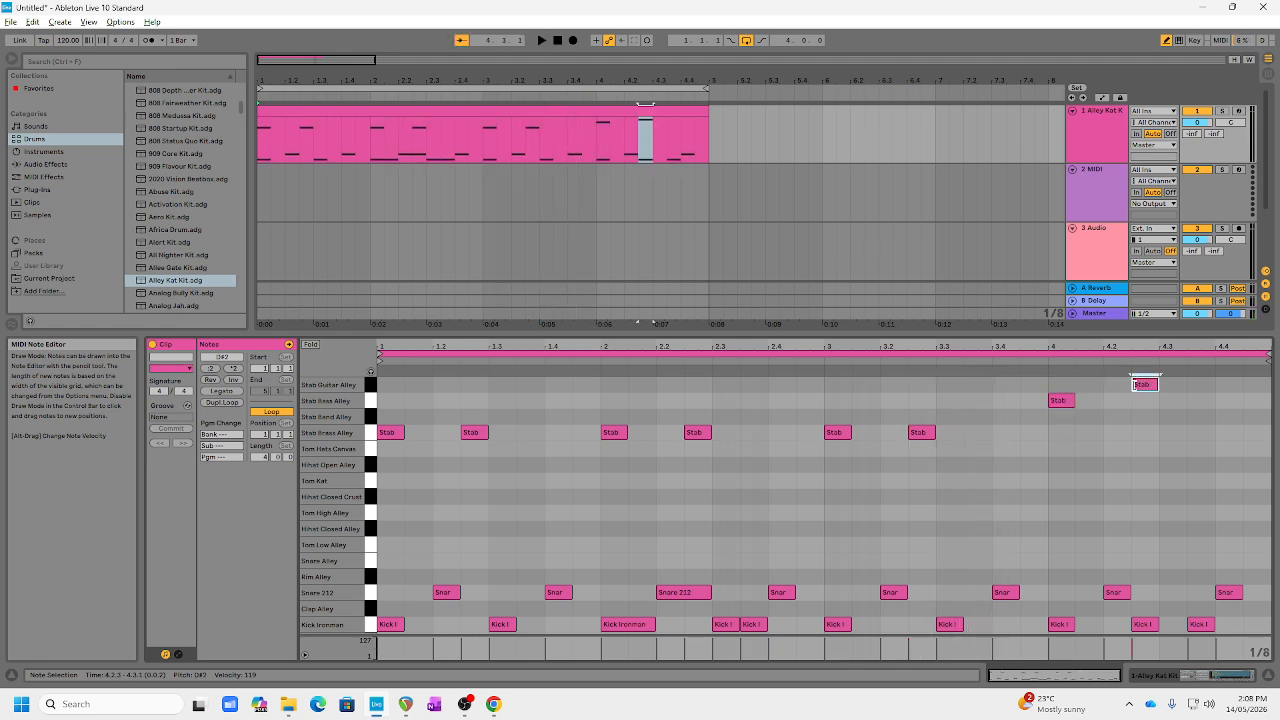
{"action": "left_click", "coordinate": [1195, 384]}
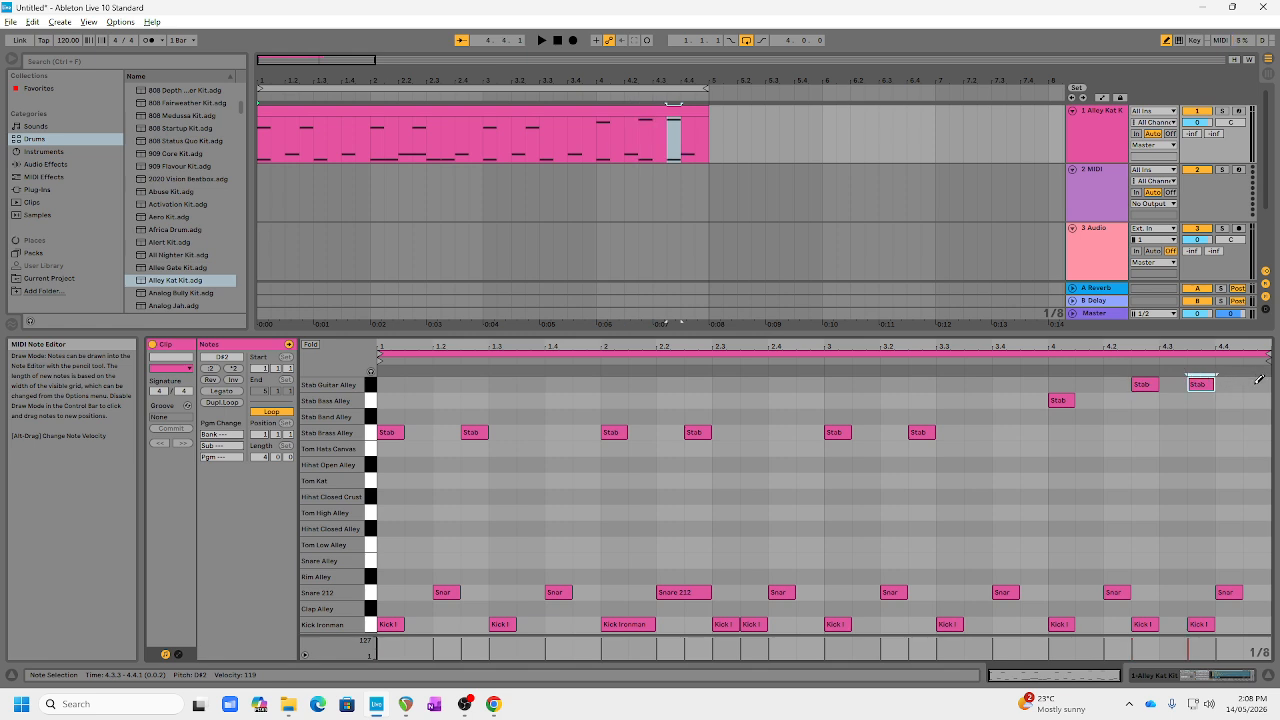
{"action": "left_click", "coordinate": [1255, 384]}
{"action": "key", "text": "space"}
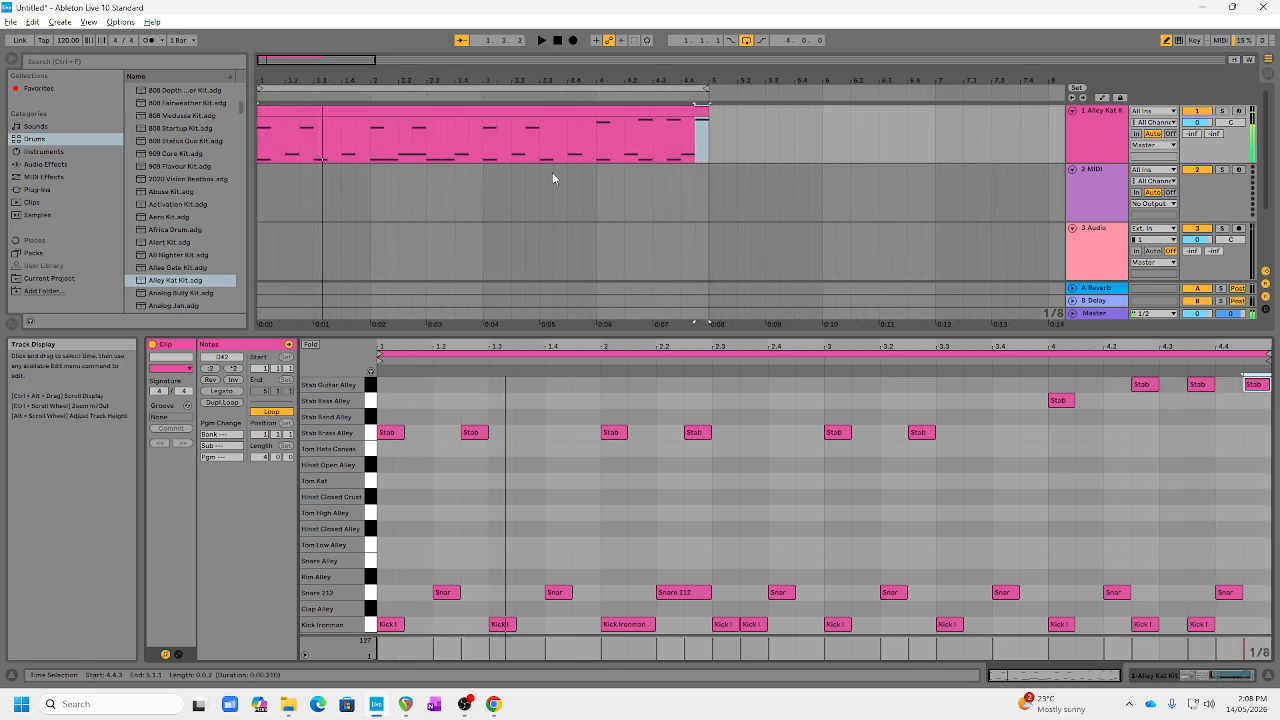
Step: Copy the four-bar drum clip and paste it at bar 5 of the same track
{"action": "left_click", "coordinate": [472, 111]}
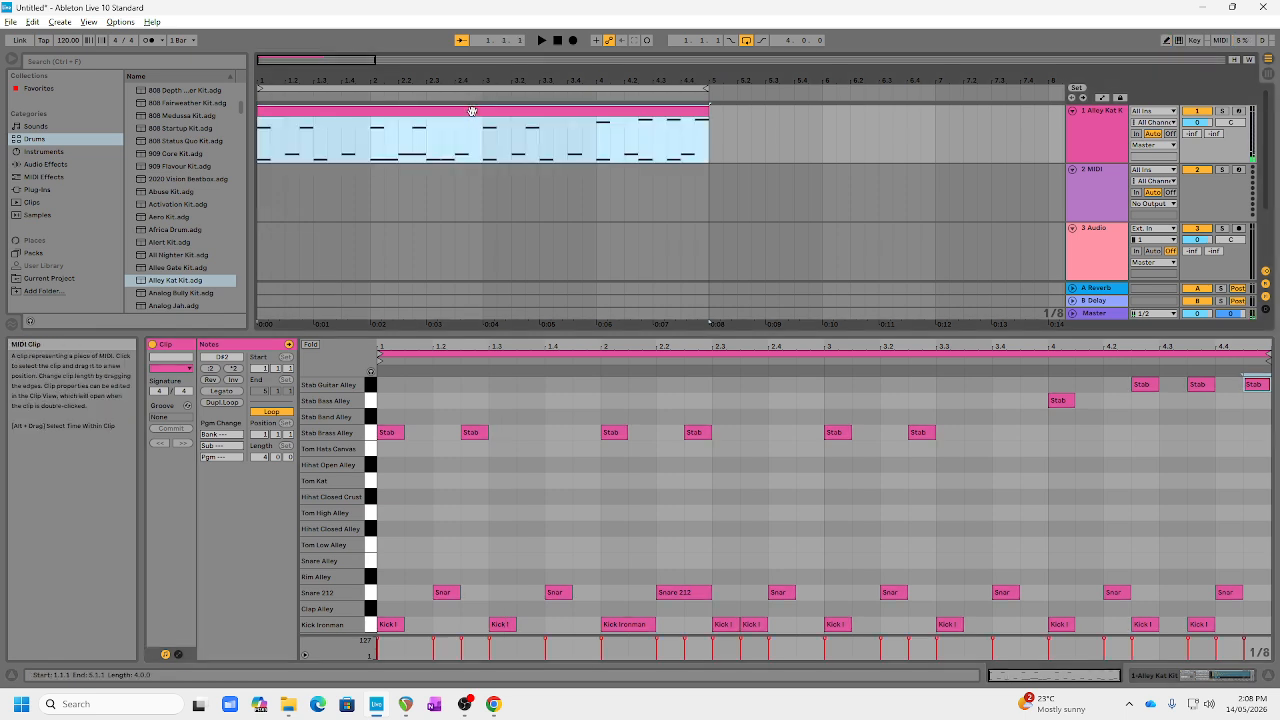
{"action": "left_click", "coordinate": [711, 148]}
{"action": "key", "text": "ctrl+v"}
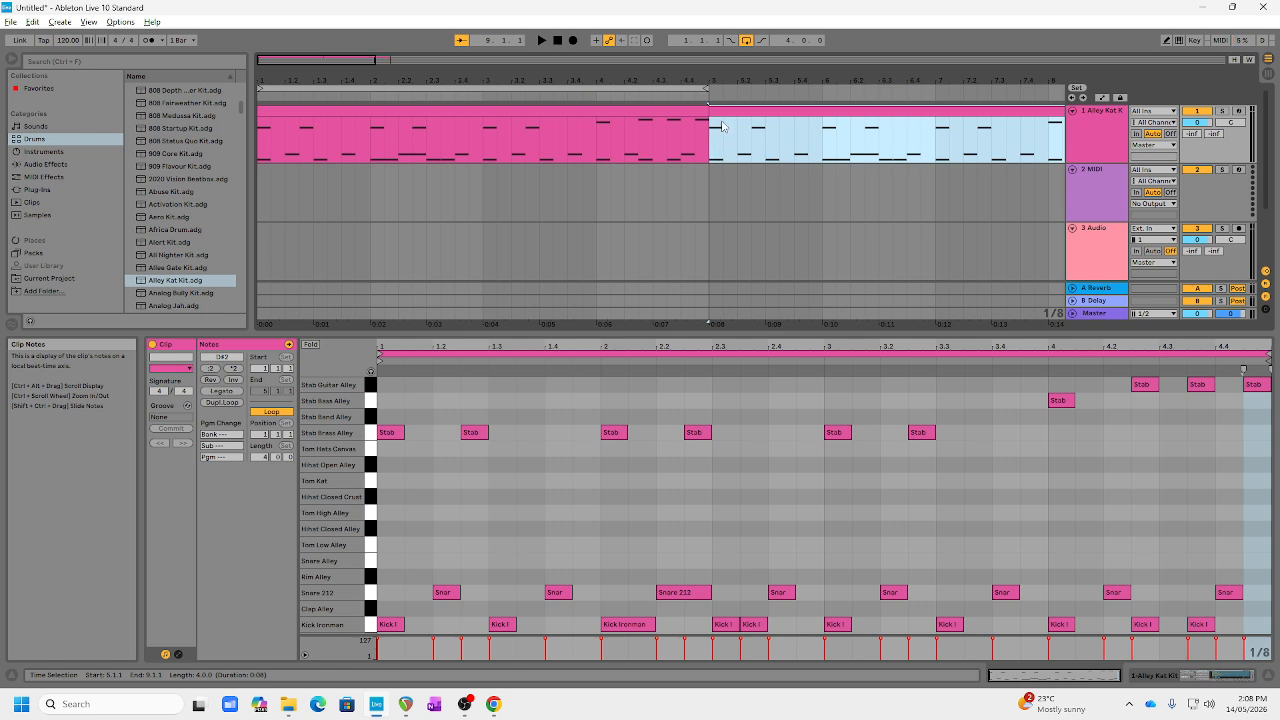
{"action": "scroll", "coordinate": [608, 194], "scroll_direction": "right", "scroll_amount": 2}
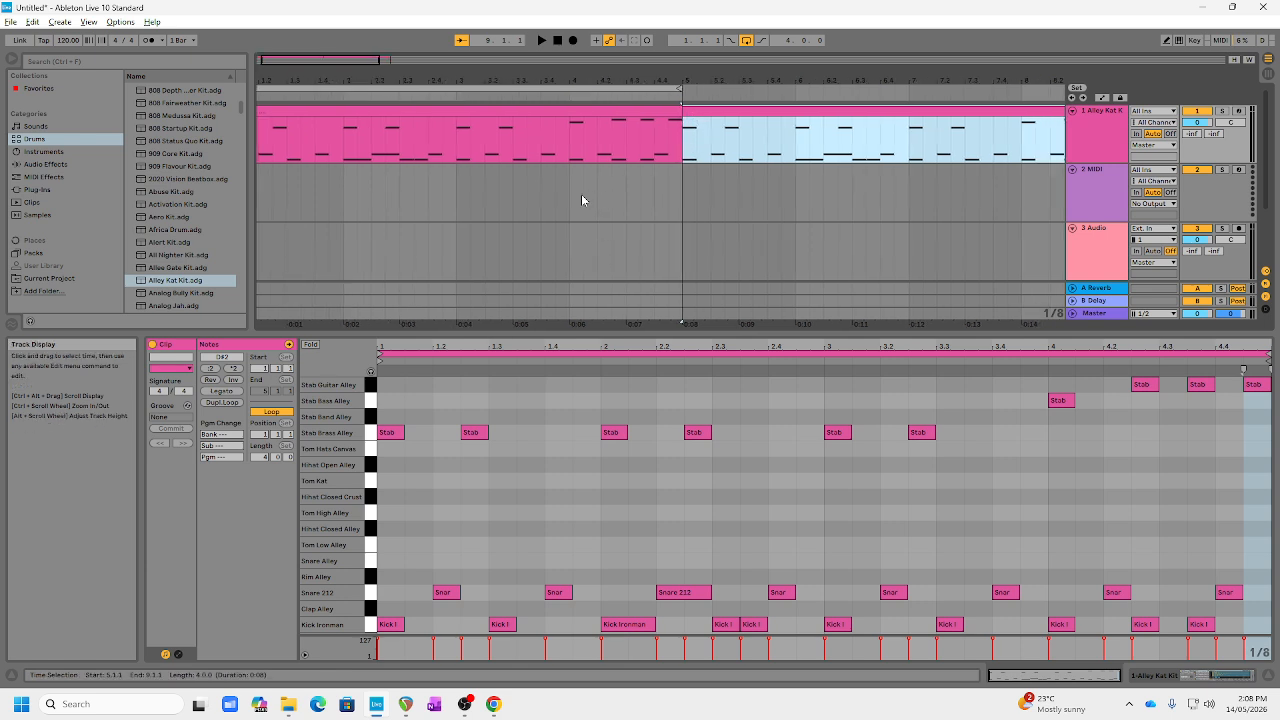
{"action": "scroll", "coordinate": [581, 194], "scroll_direction": "right", "scroll_amount": 6}
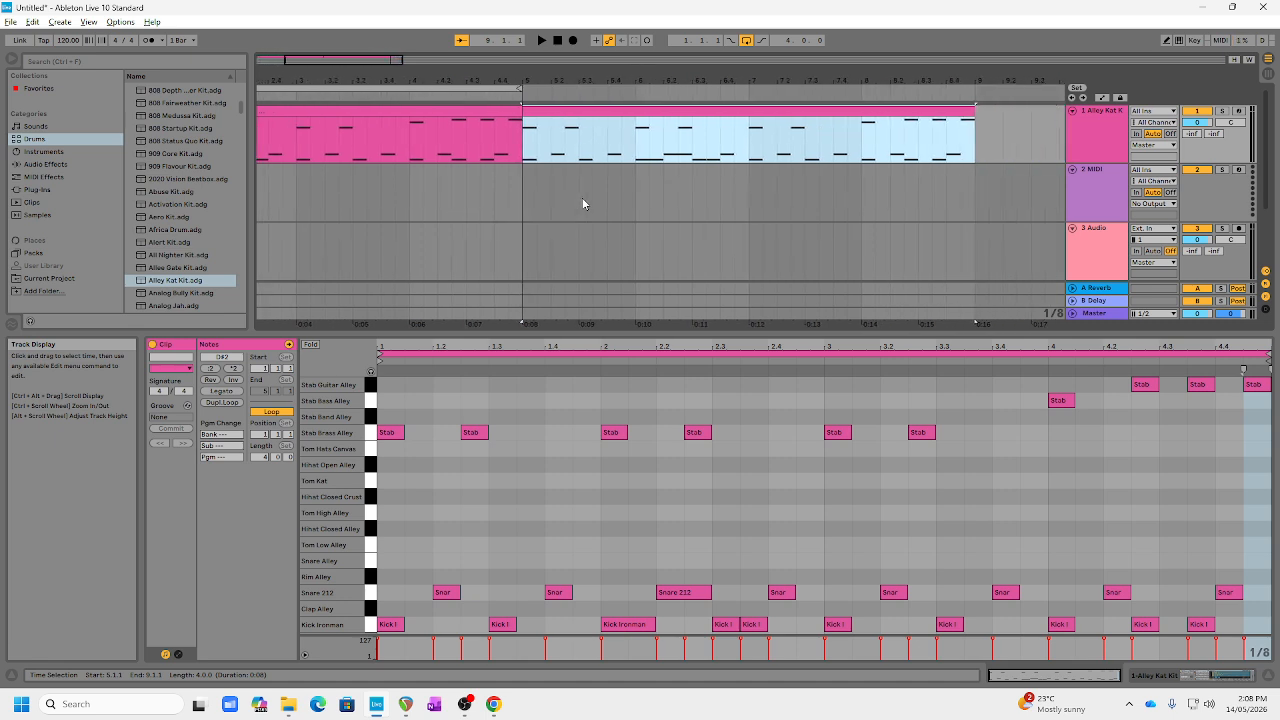
{"action": "scroll", "coordinate": [583, 204], "scroll_direction": "left", "scroll_amount": 7}
{"action": "scroll", "coordinate": [583, 204], "scroll_direction": "right", "scroll_amount": 9}
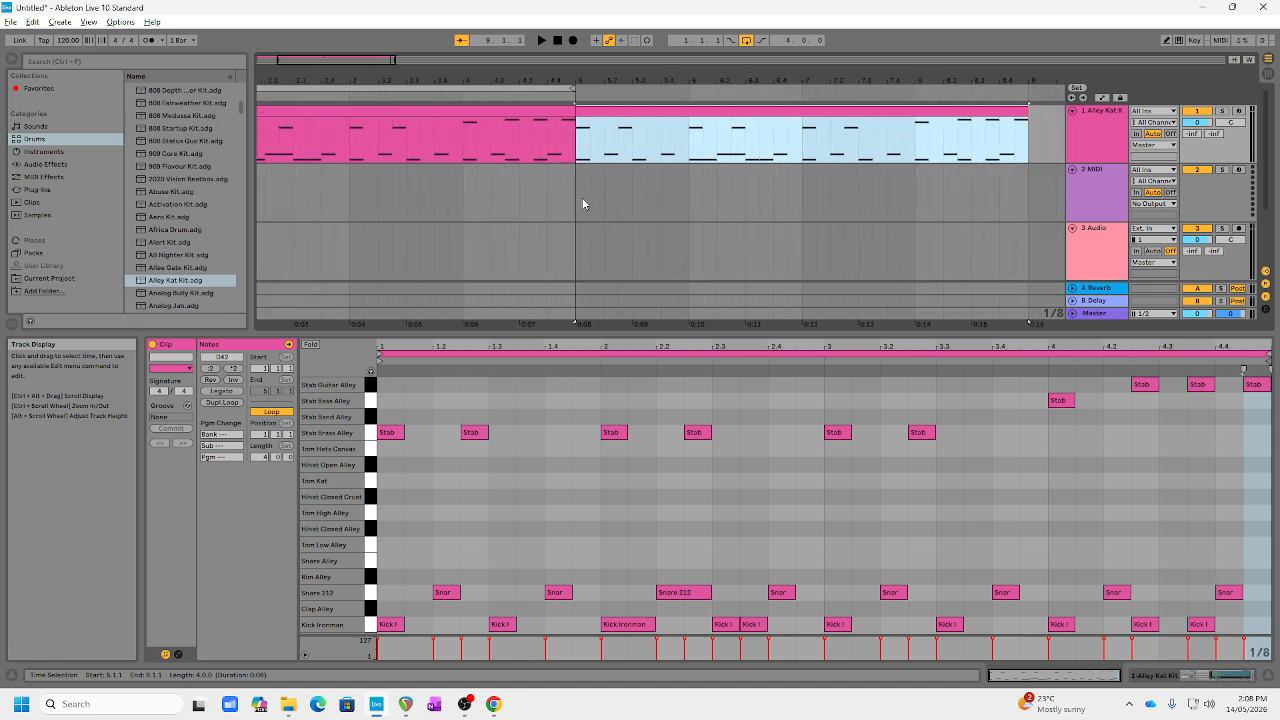
{"action": "scroll", "coordinate": [583, 204], "scroll_direction": "right", "scroll_amount": 12}
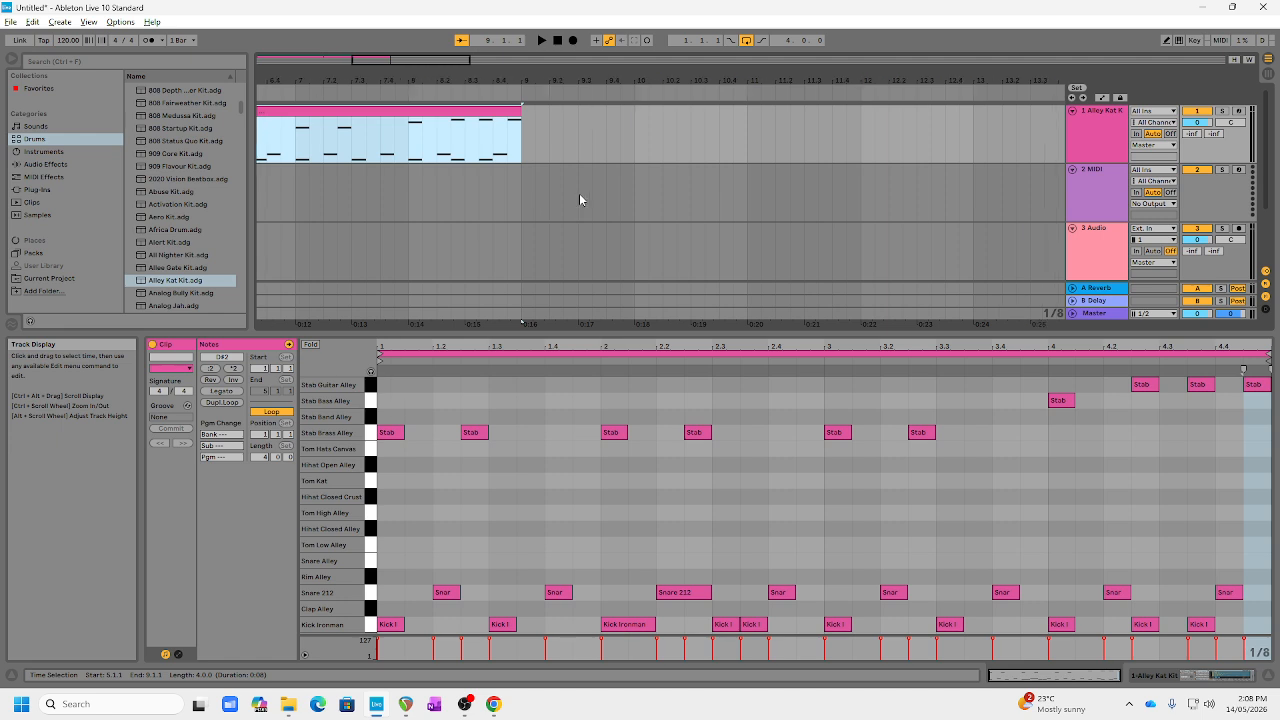
{"action": "left_click_drag", "start_coordinate": [439, 62], "coordinate": [389, 62]}
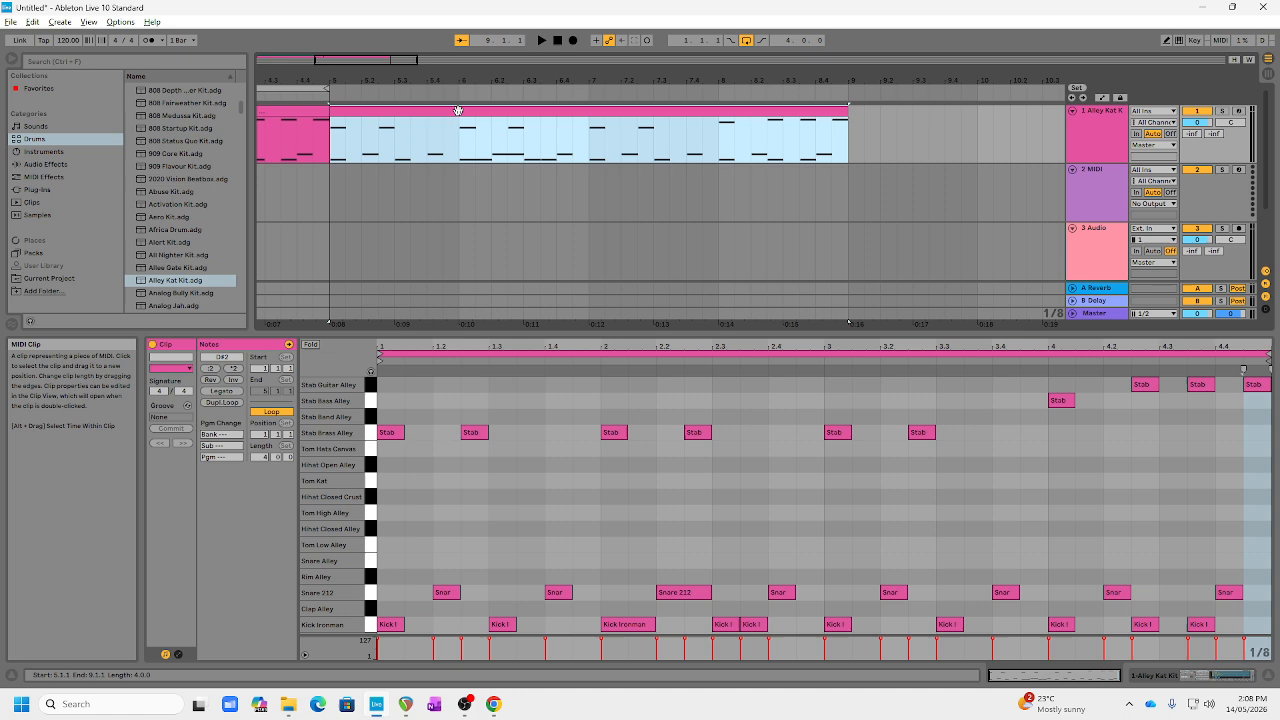
Step: In the clip at bar 5, add Hihat Closed Alley notes on every beat from 1.1 to 2.4 and play it back
{"action": "left_click", "coordinate": [366, 113]}
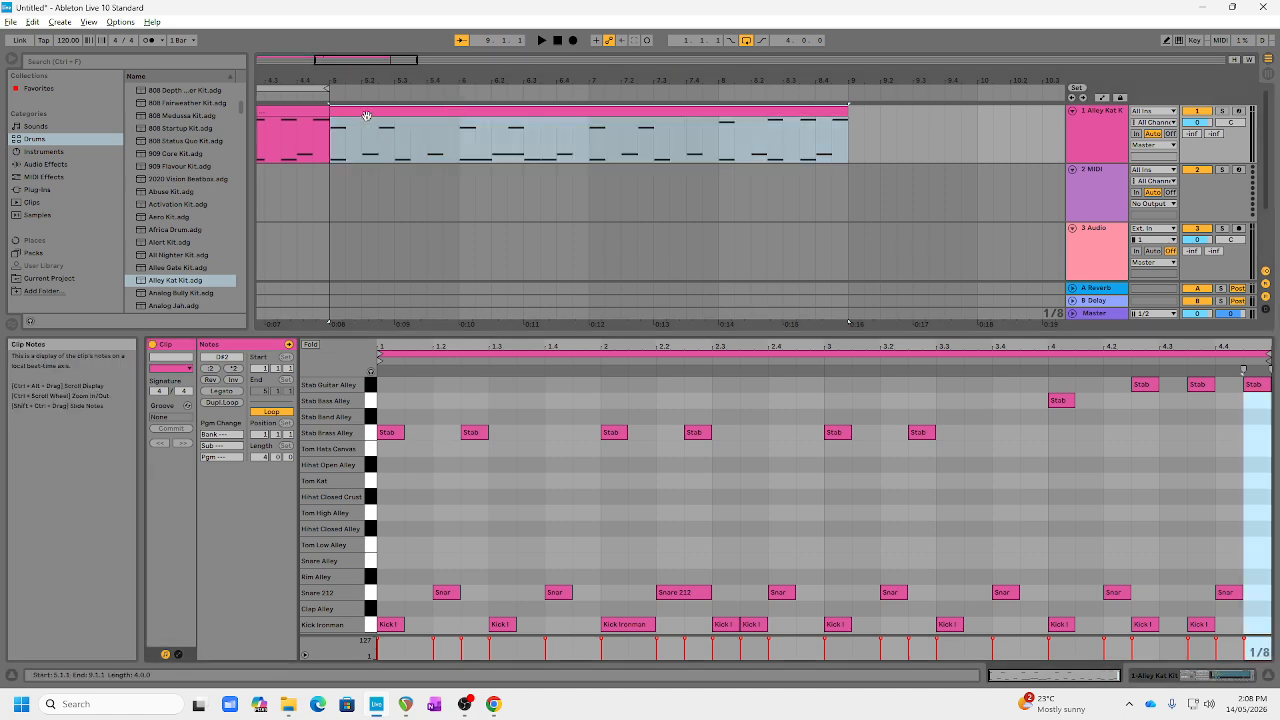
{"action": "left_click", "coordinate": [366, 113]}
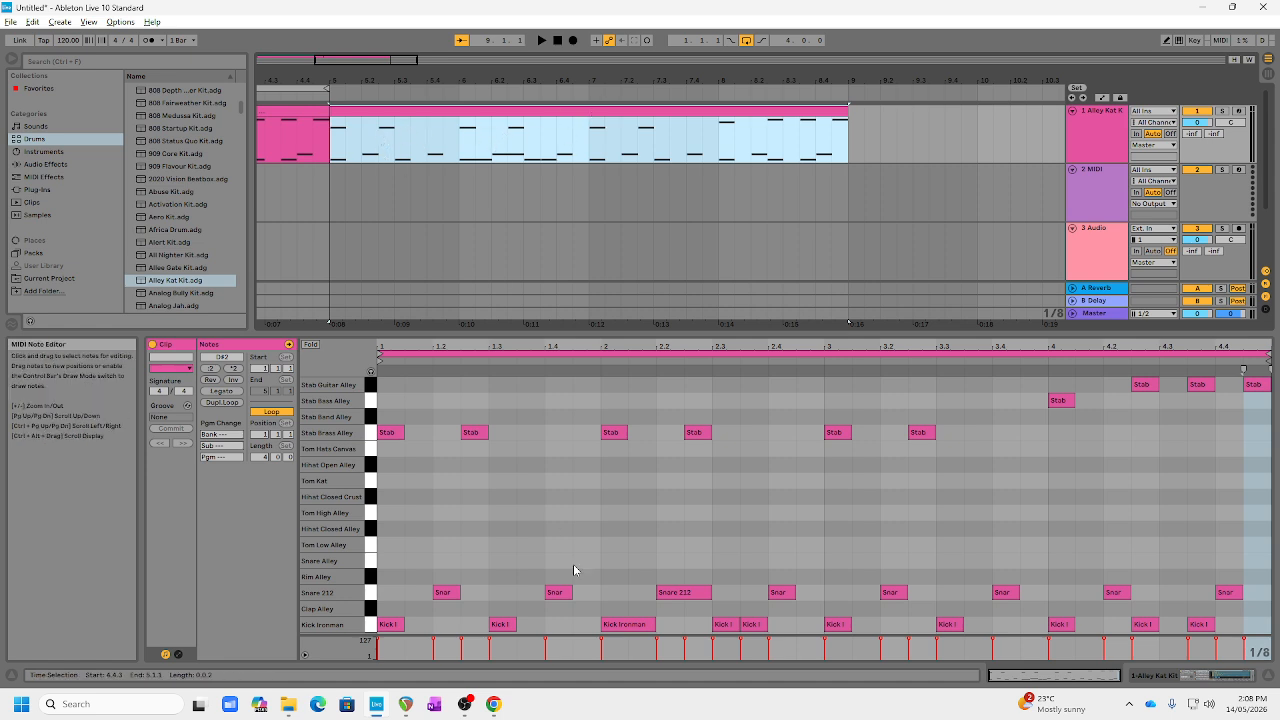
{"action": "double_click", "coordinate": [390, 530]}
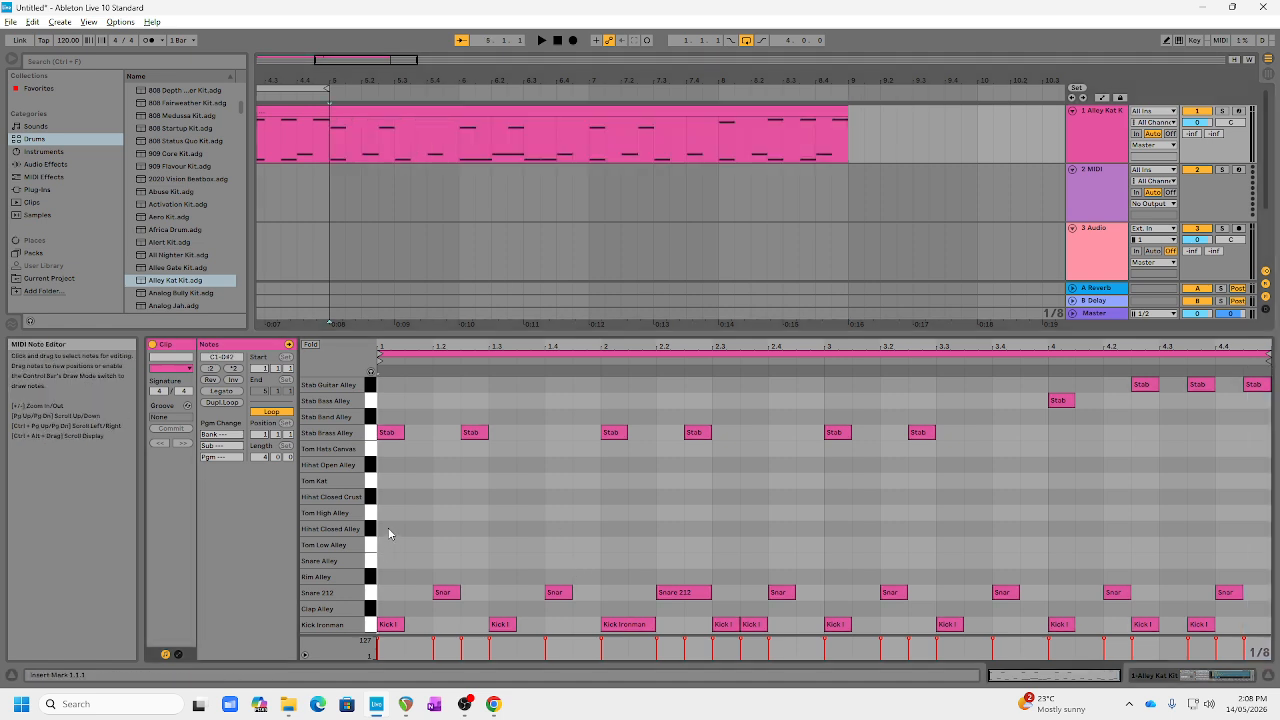
{"action": "double_click", "coordinate": [446, 528]}
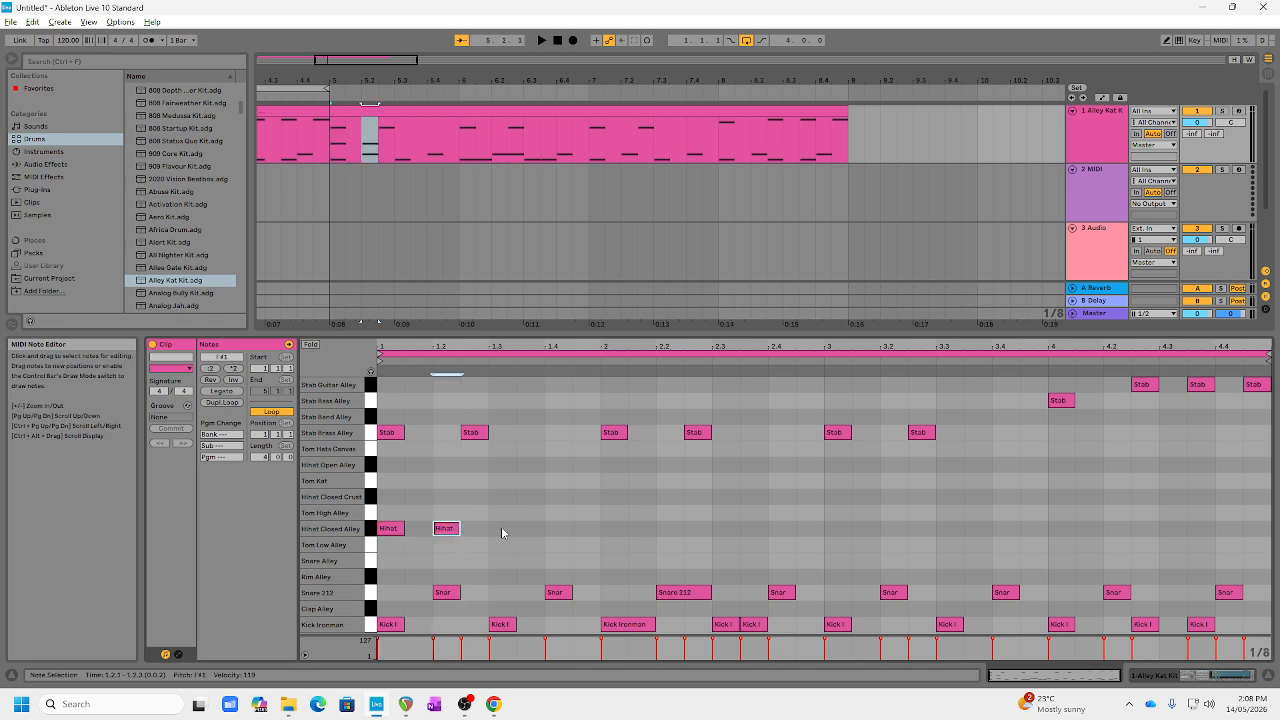
{"action": "double_click", "coordinate": [506, 527]}
{"action": "double_click", "coordinate": [558, 528]}
{"action": "double_click", "coordinate": [612, 528]}
{"action": "double_click", "coordinate": [672, 528]}
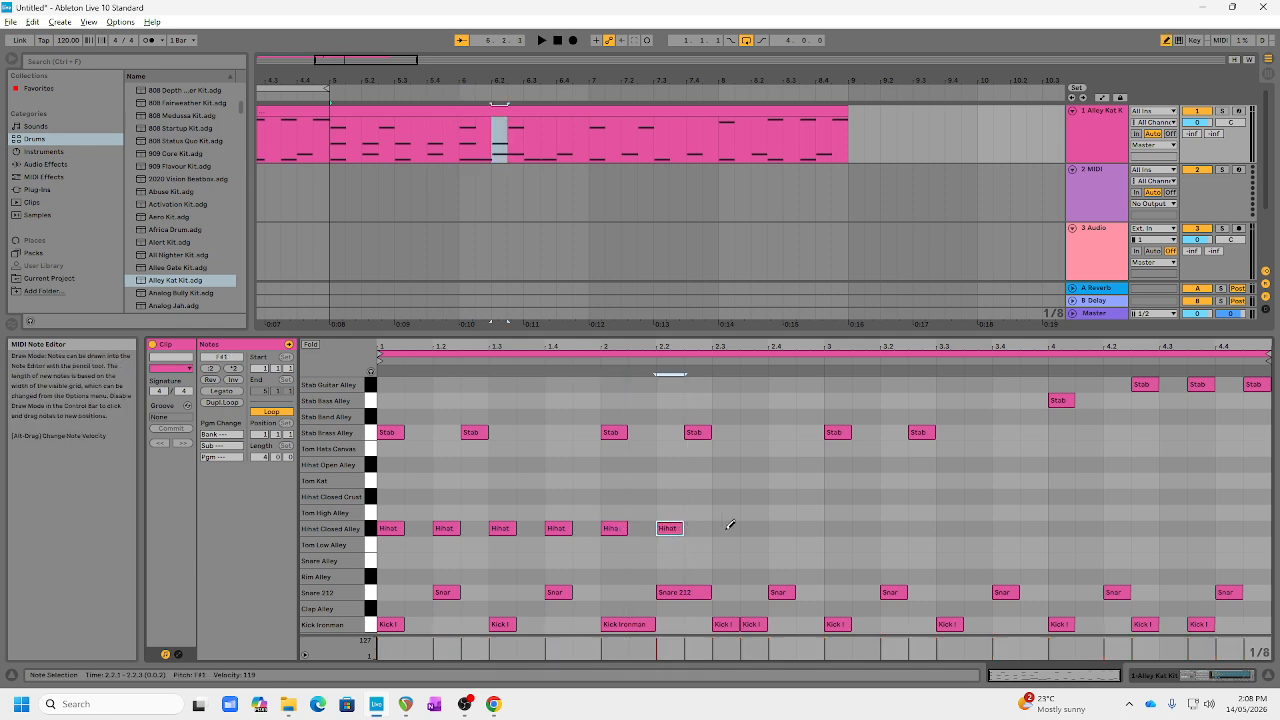
{"action": "left_click", "coordinate": [726, 526]}
{"action": "left_click", "coordinate": [782, 526]}
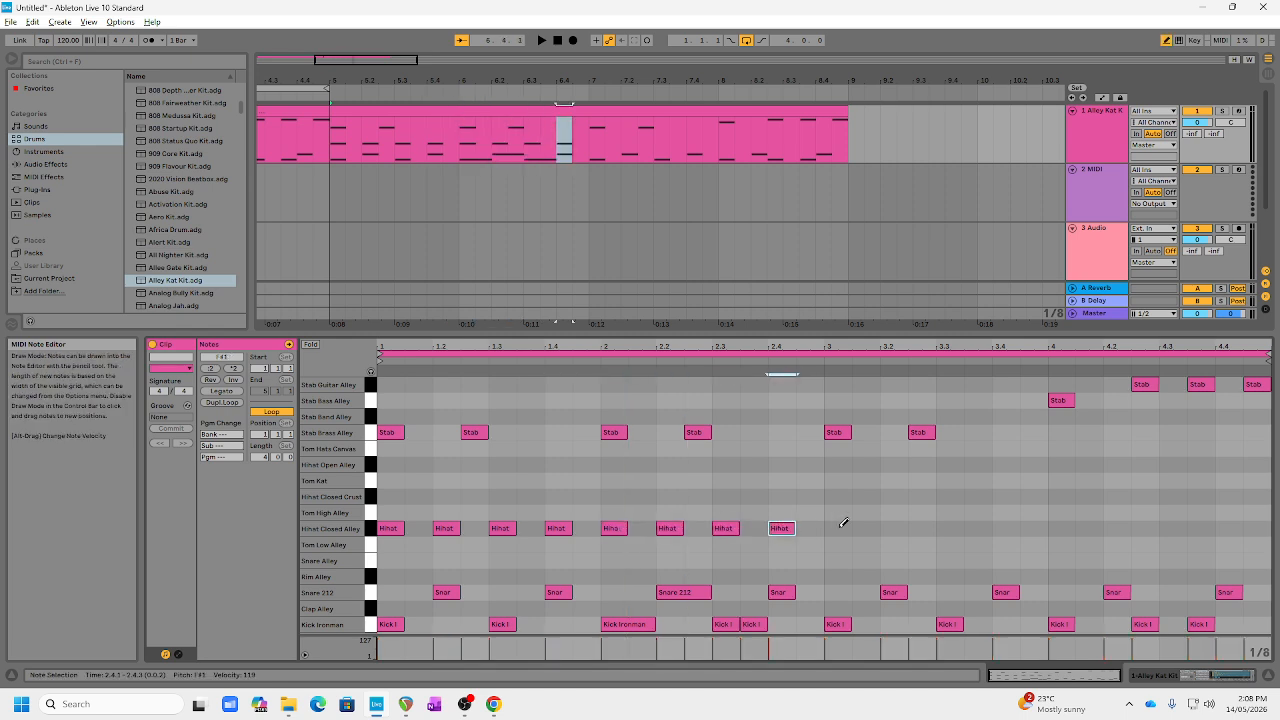
{"action": "key", "text": "space"}
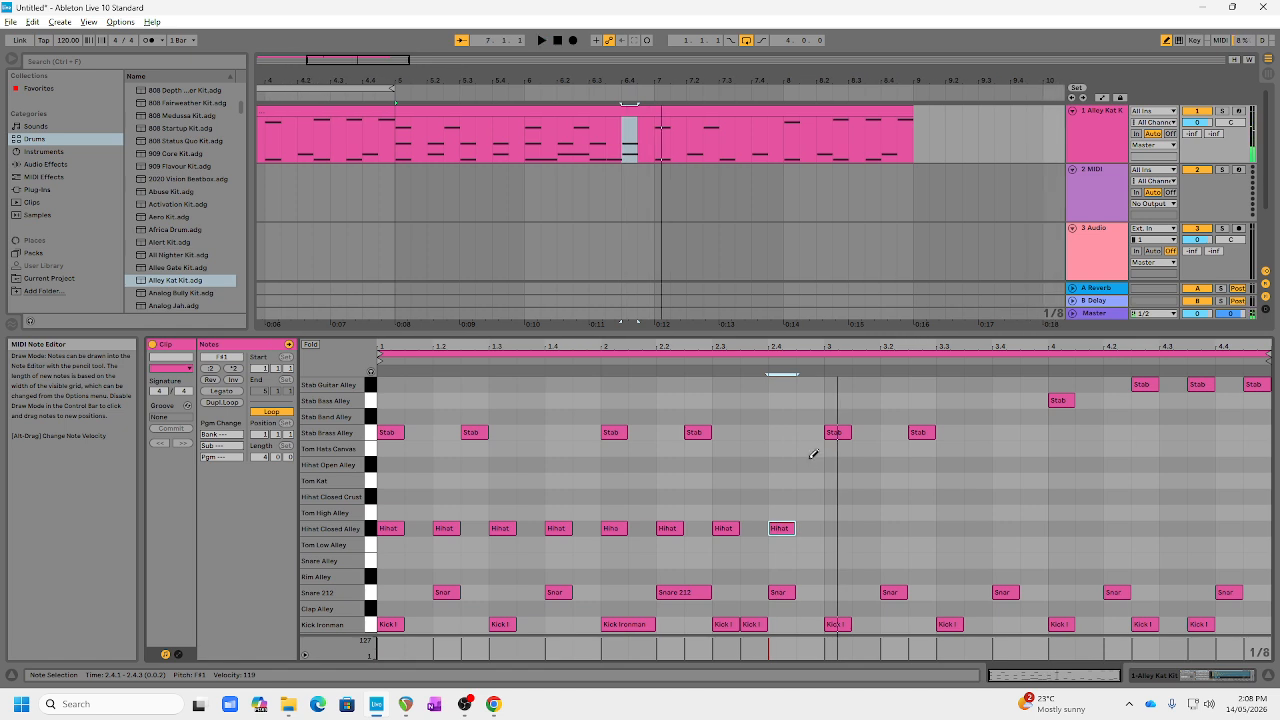
Step: Add a Hihat Open Alley note at 2.4.3 and Hihat Closed Alley notes on every beat from 3.1 to 3.4
{"action": "left_click", "coordinate": [812, 464]}
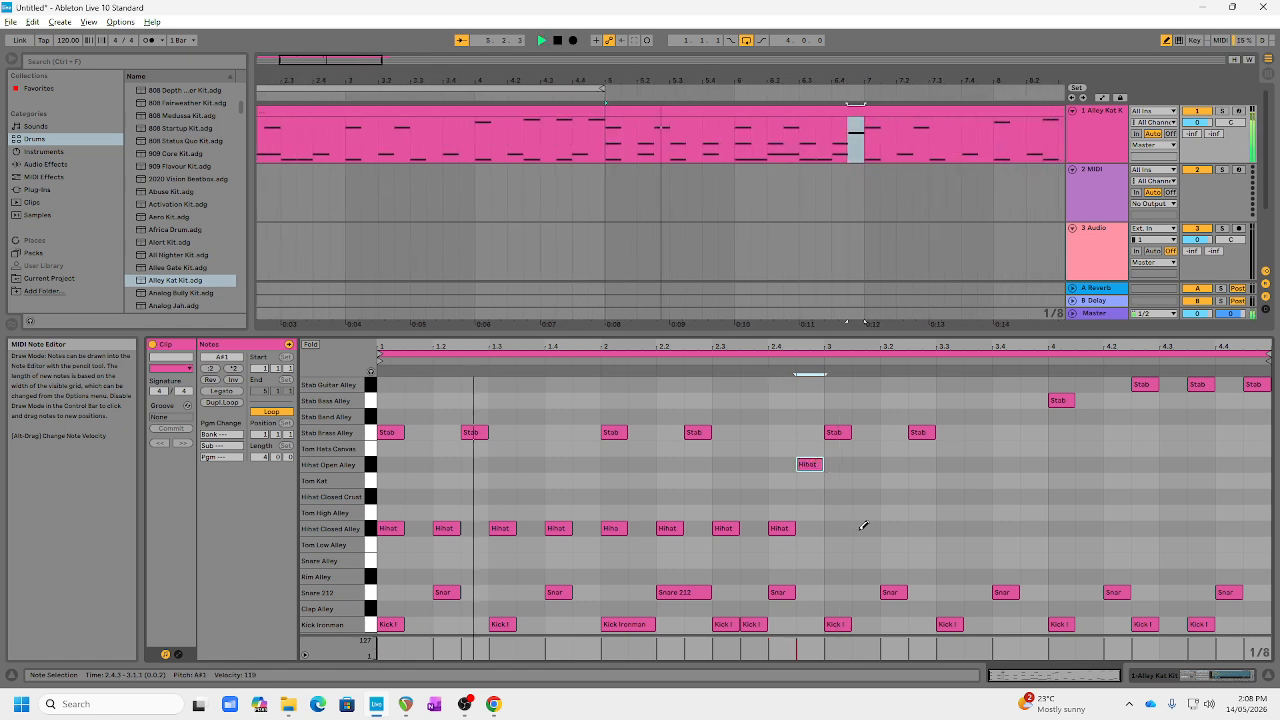
{"action": "left_click", "coordinate": [834, 526]}
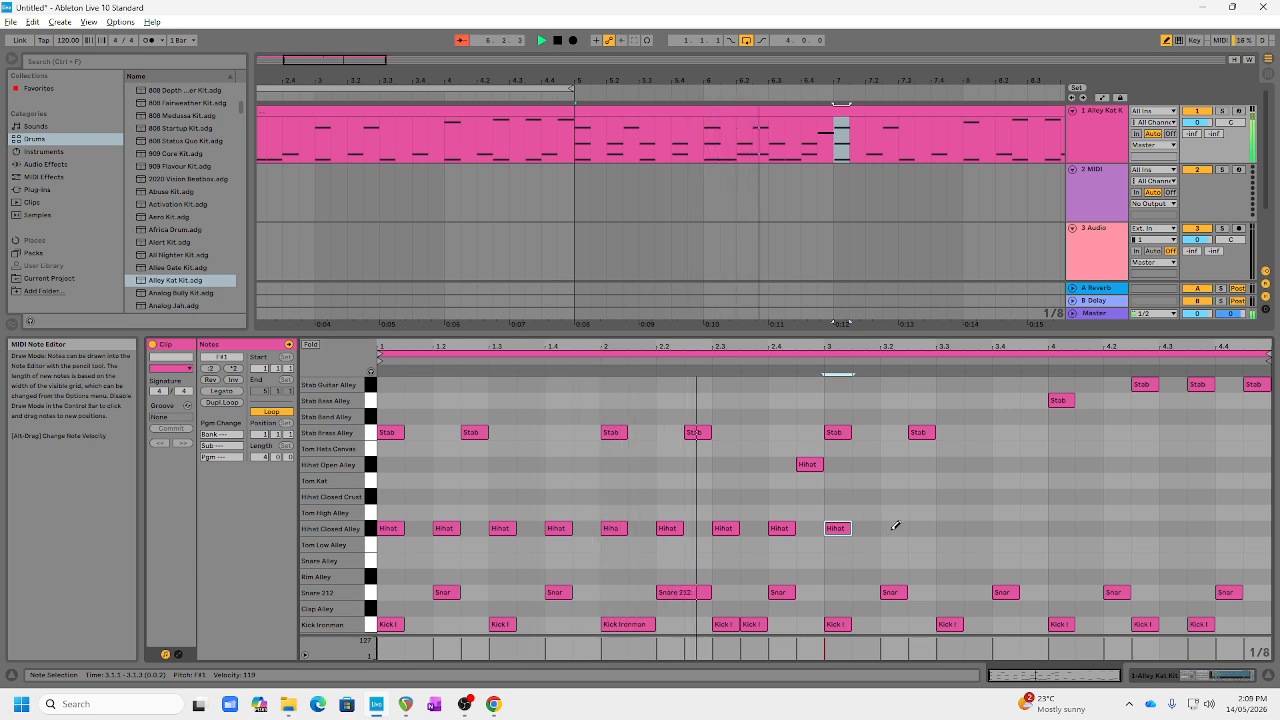
{"action": "left_click", "coordinate": [893, 527]}
{"action": "left_click", "coordinate": [948, 527]}
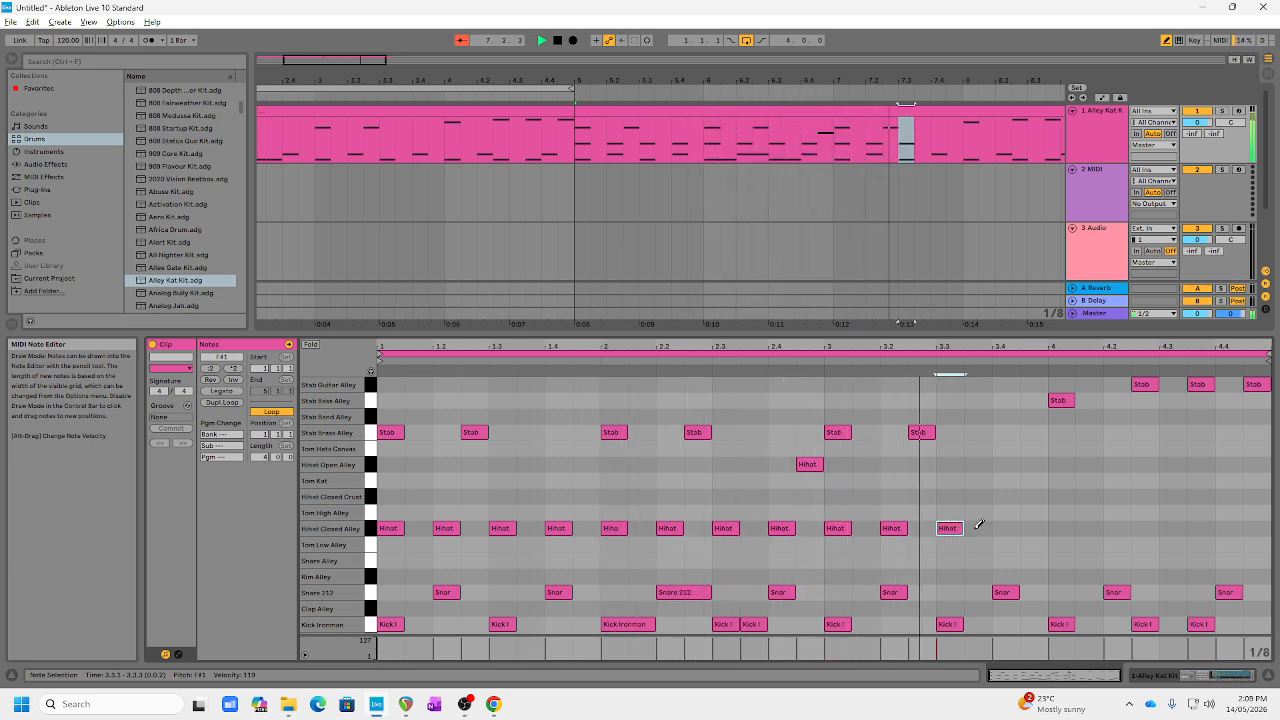
{"action": "left_click", "coordinate": [1006, 527]}
Step: Add Hihat Closed Alley notes at 4.1, 4.1.3, 4.2 and 4.3
{"action": "left_click", "coordinate": [1058, 527]}
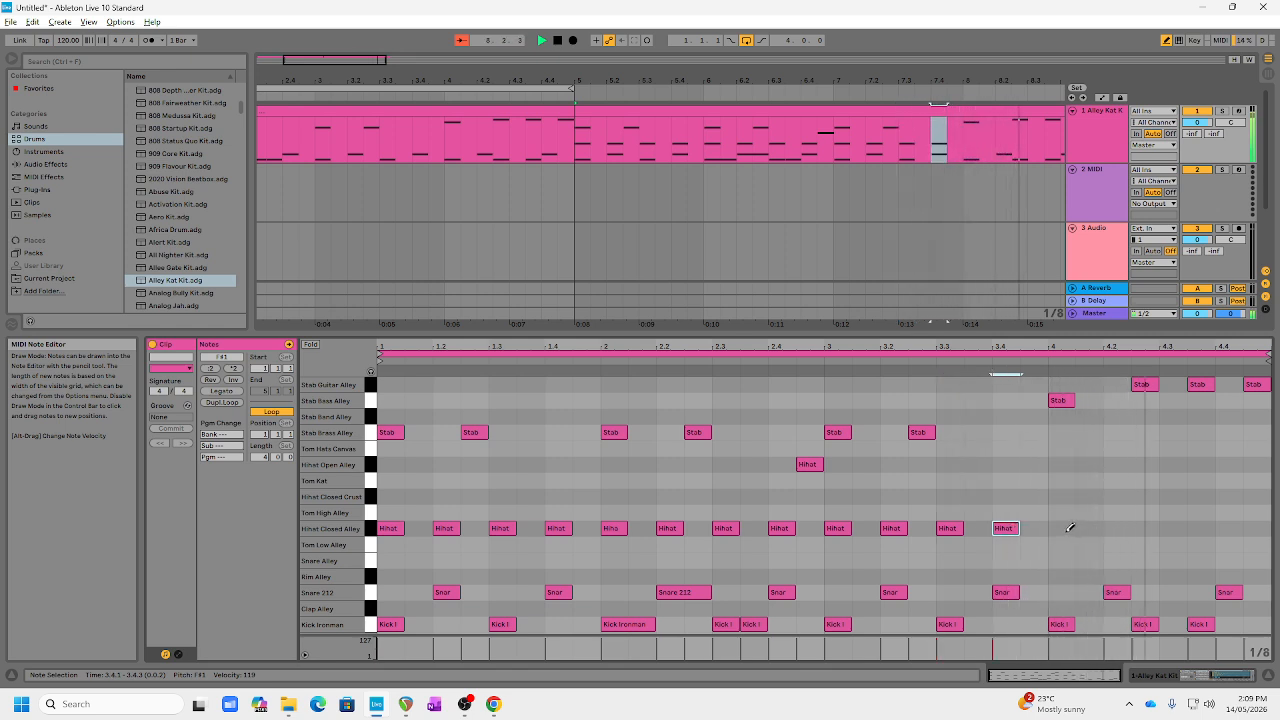
{"action": "left_click", "coordinate": [1120, 527]}
{"action": "left_click", "coordinate": [1089, 527]}
{"action": "left_click", "coordinate": [1089, 527]}
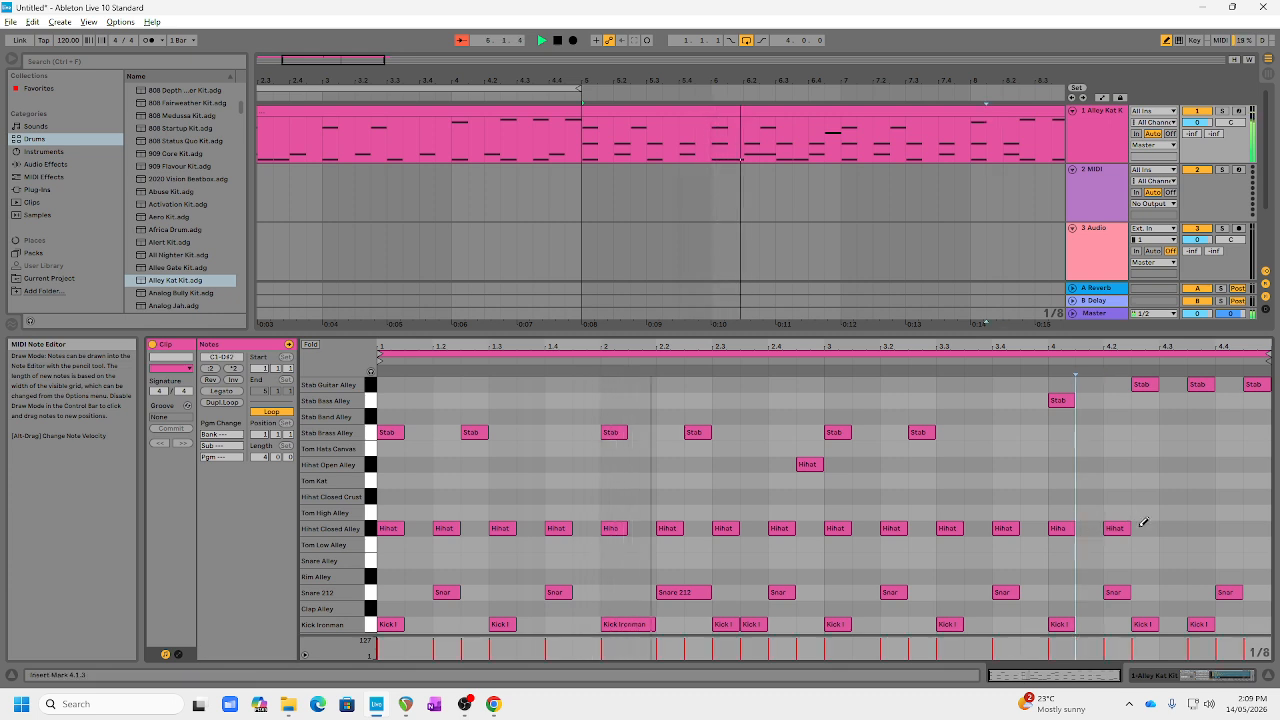
{"action": "left_click", "coordinate": [1146, 527]}
{"action": "left_click", "coordinate": [1146, 527]}
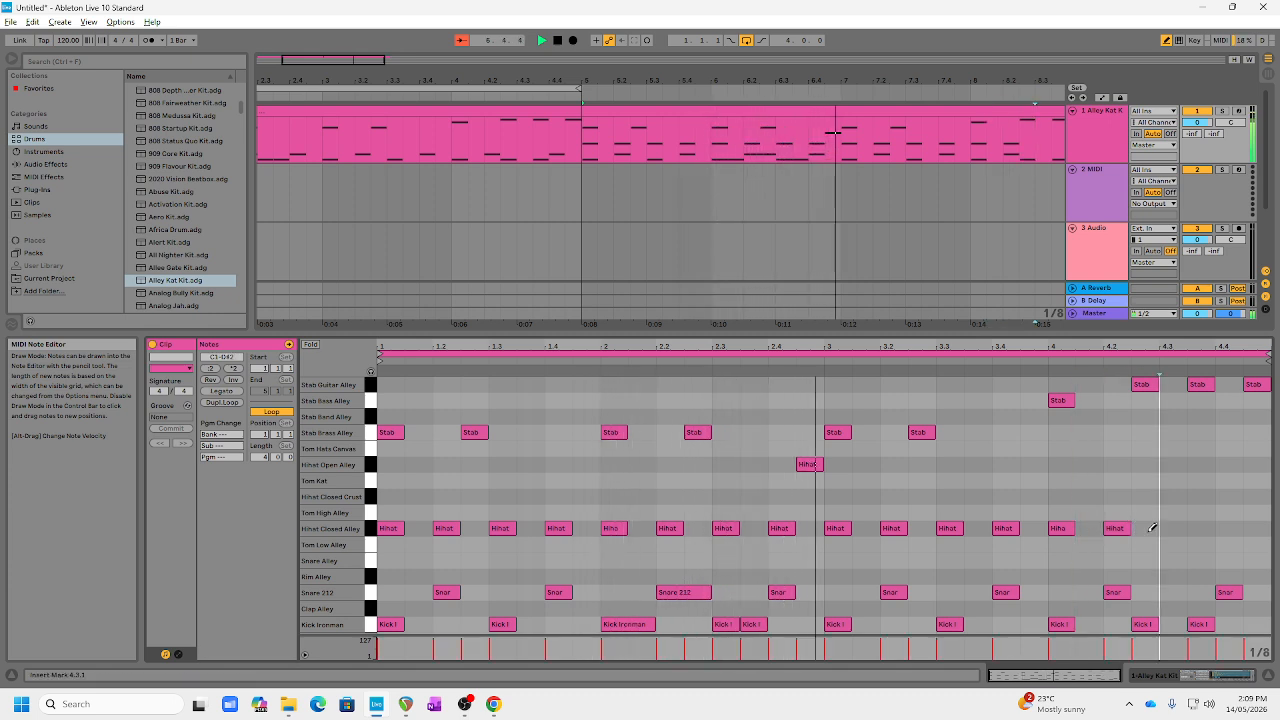
{"action": "left_click", "coordinate": [1089, 527]}
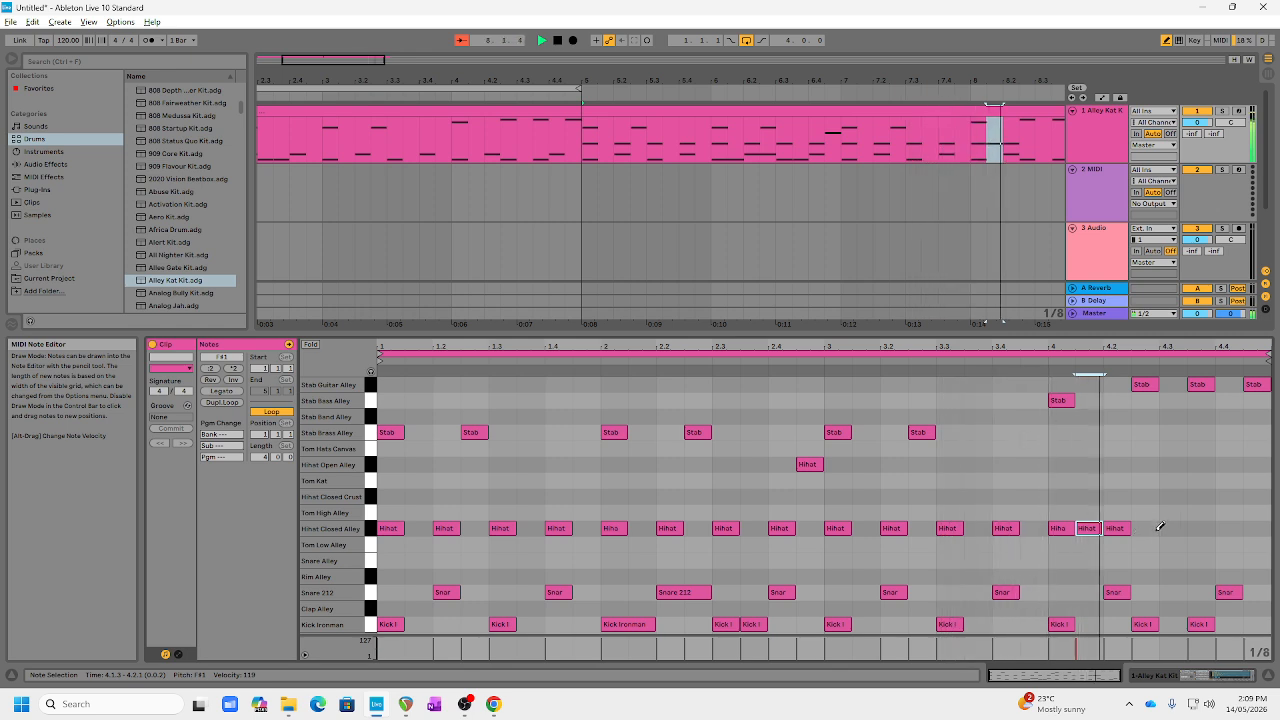
{"action": "left_click", "coordinate": [1180, 527]}
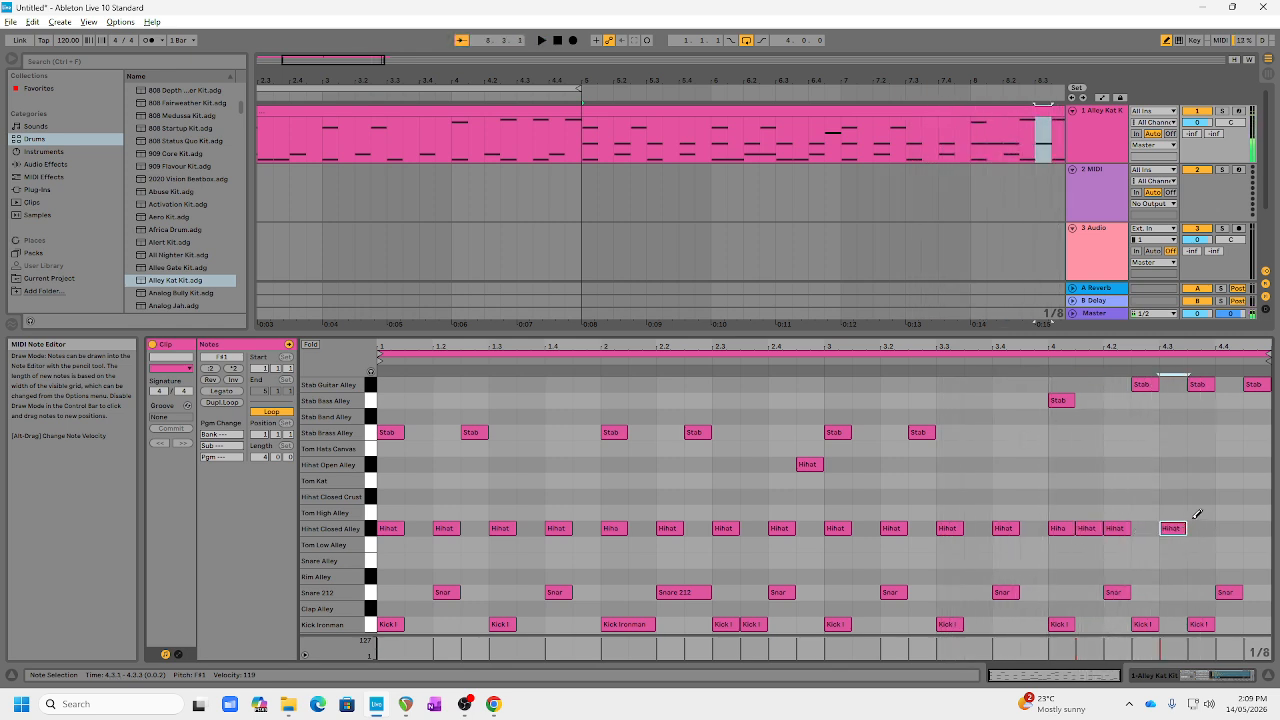
Step: Add Hihat Open Alley notes at 4.3.3 and 4.4.3, and play the end of the clip
{"action": "left_click", "coordinate": [1200, 464]}
{"action": "key", "text": "space"}
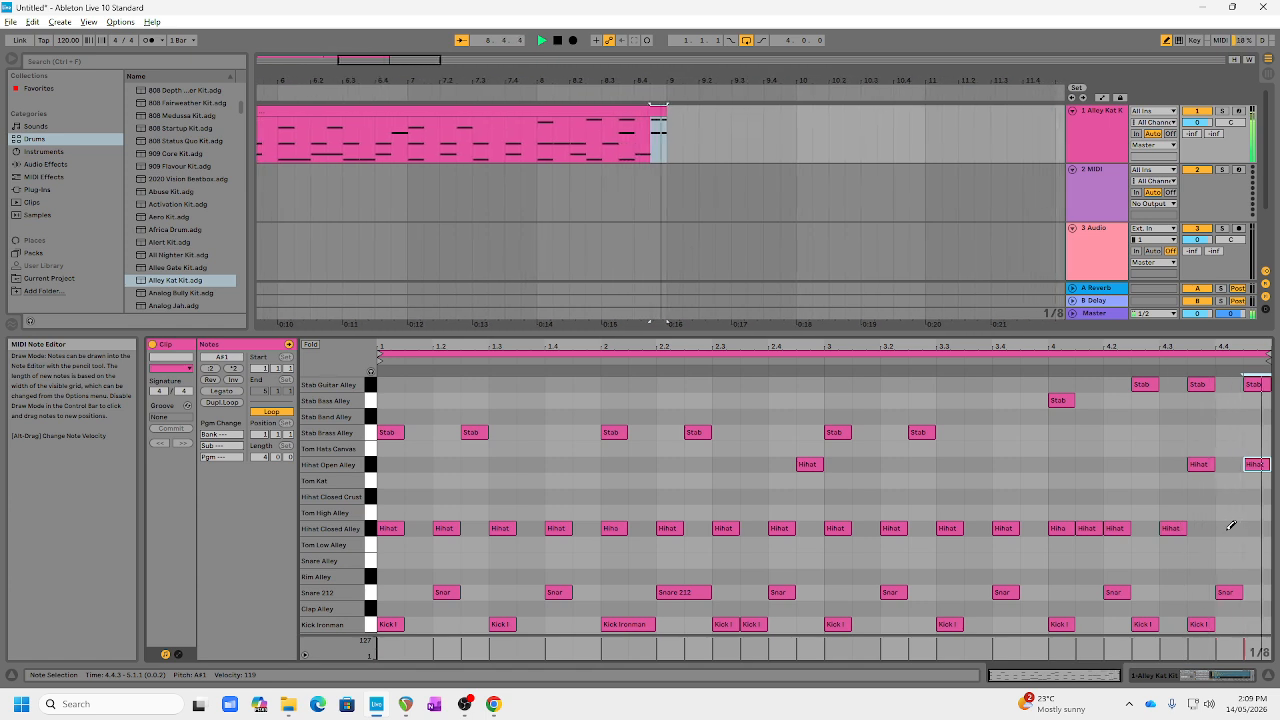
{"action": "key", "text": "space"}
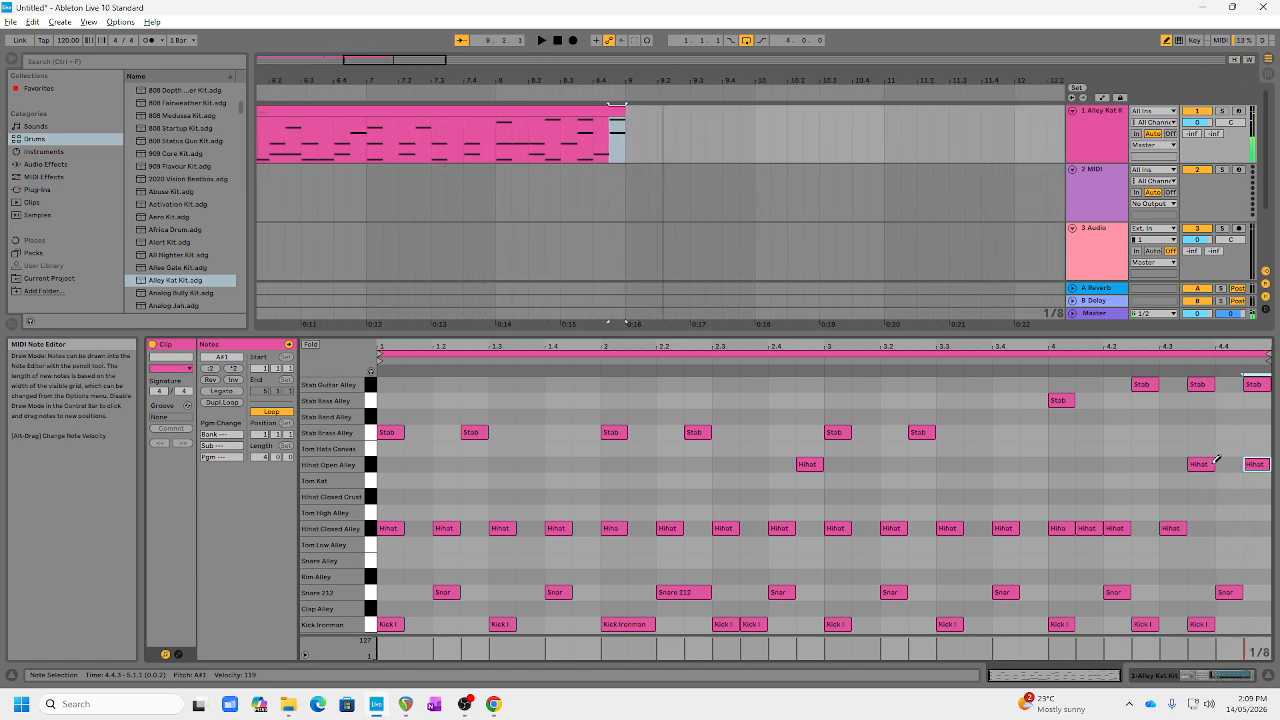
Step: Play the arrangement from the start, showing the notes of the first clip and of the clip at bar 5
{"action": "left_click", "coordinate": [559, 42]}
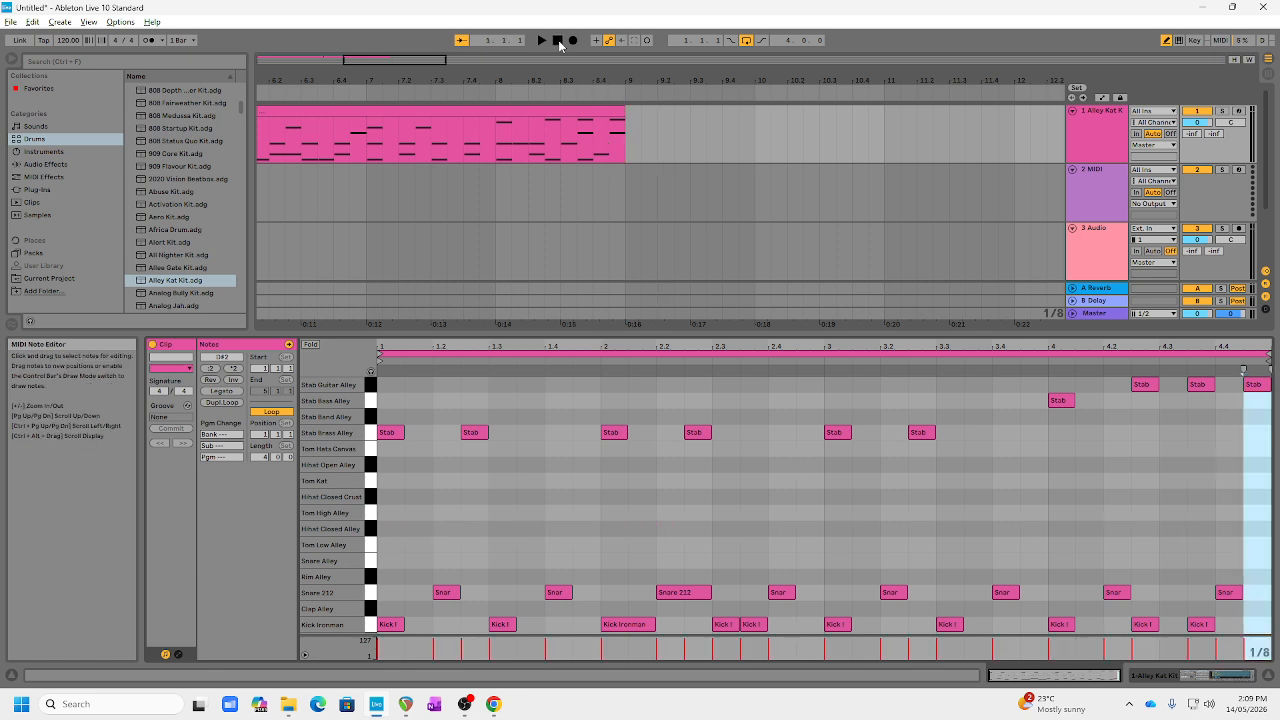
{"action": "key", "text": "space"}
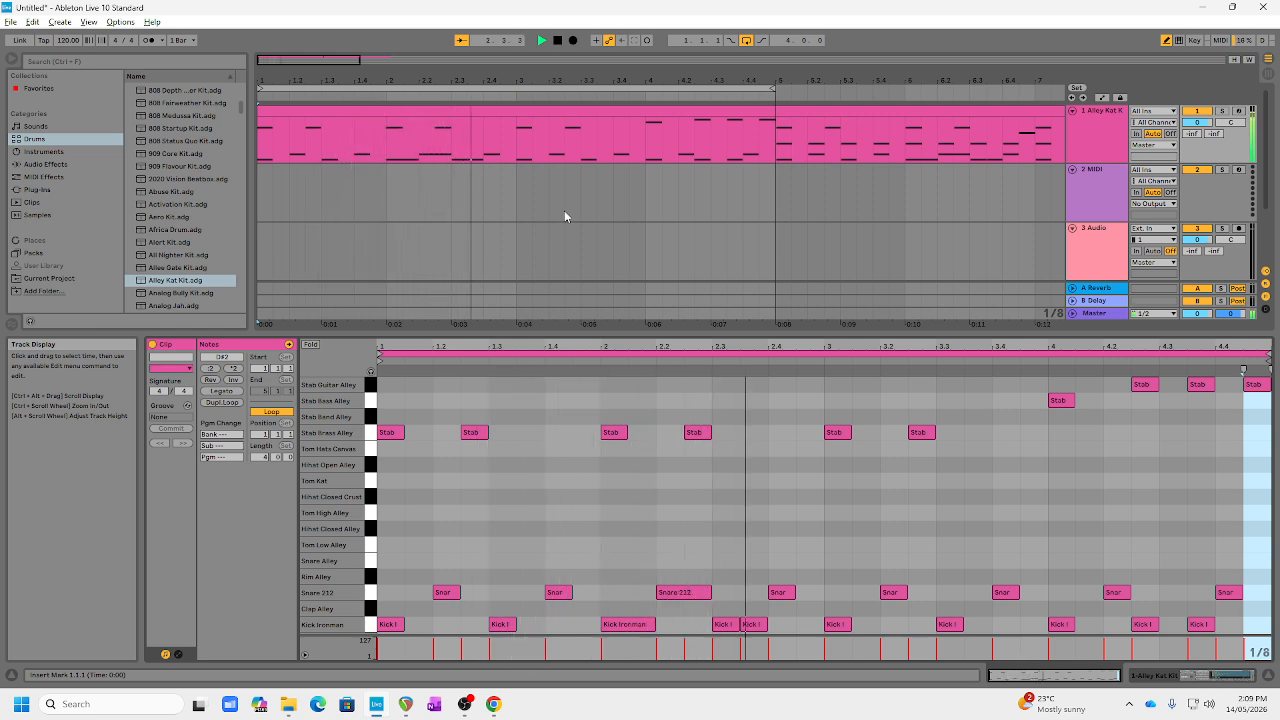
{"action": "left_click", "coordinate": [466, 117]}
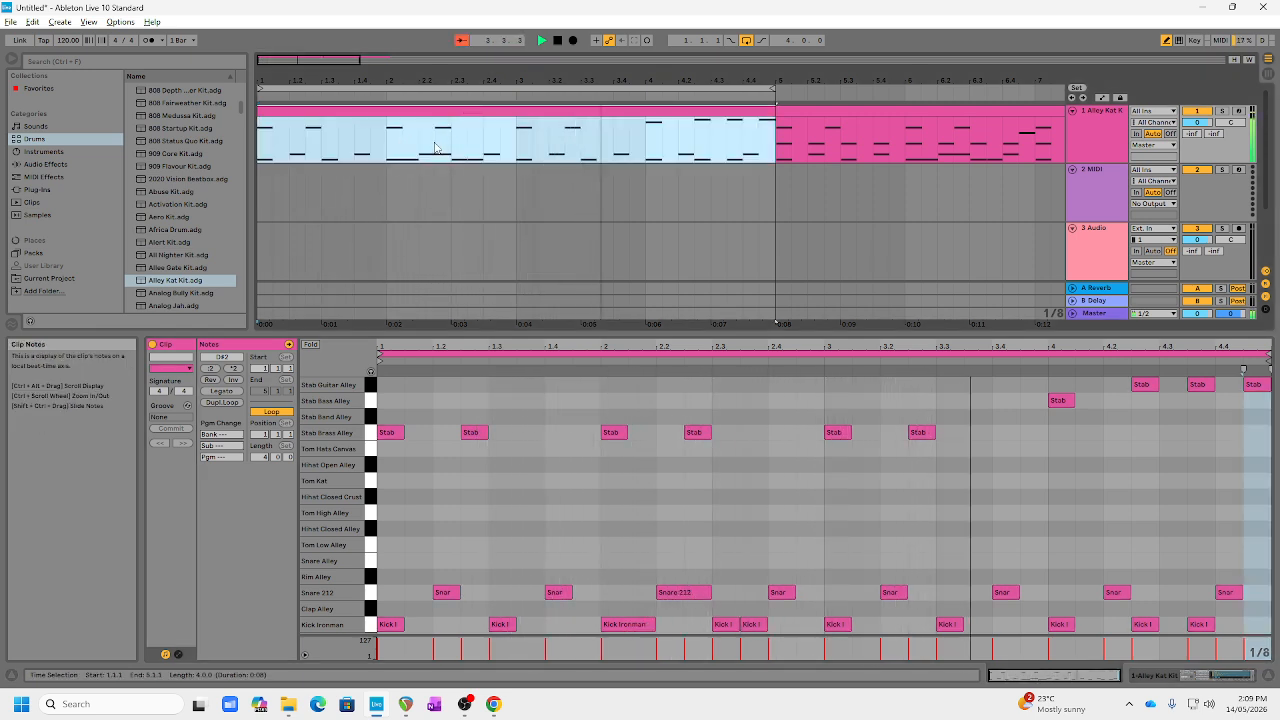
{"action": "left_click", "coordinate": [801, 111]}
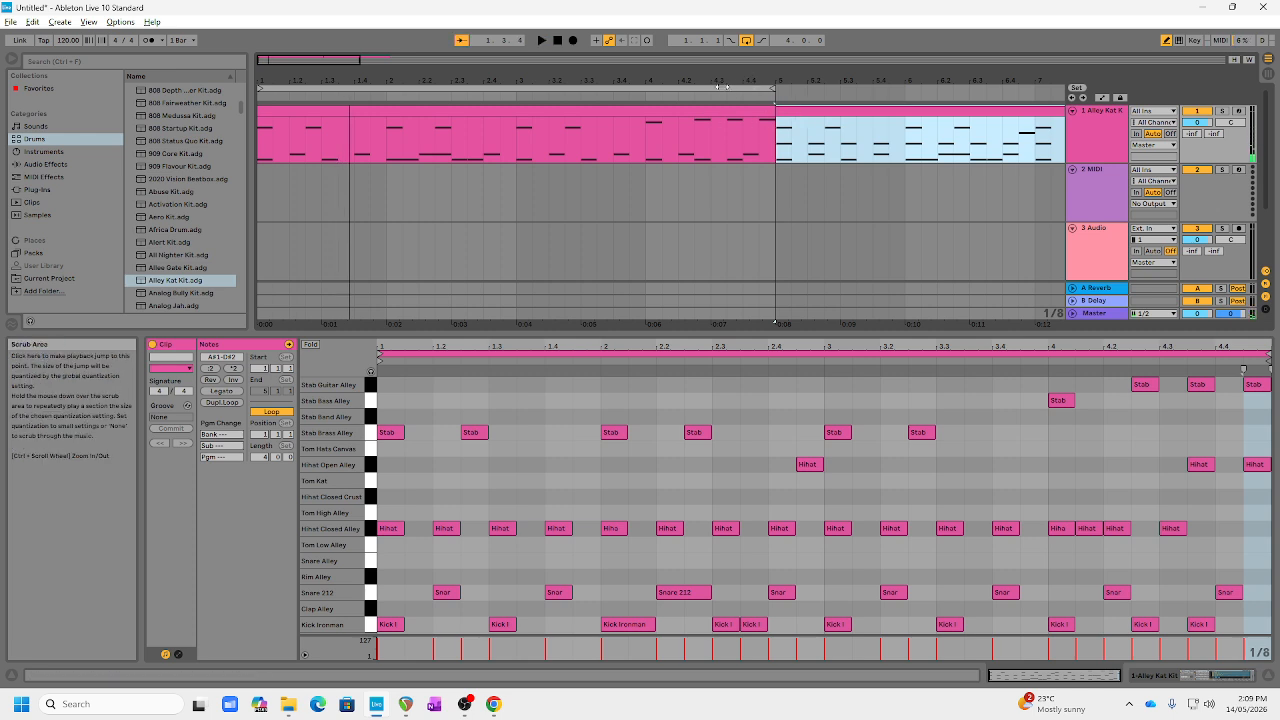
Step: Turn off the arrangement loop and play from bar 5 through the end of the second clip
{"action": "left_click", "coordinate": [746, 40]}
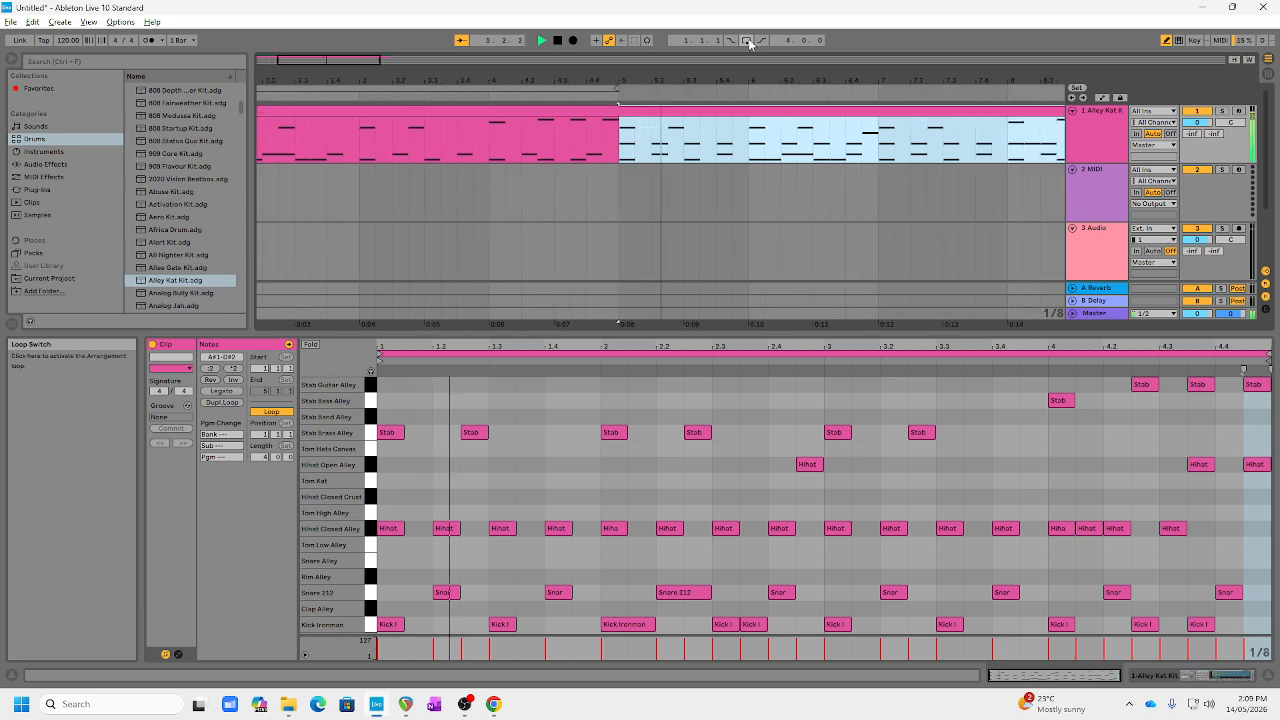
{"action": "left_click", "coordinate": [590, 147]}
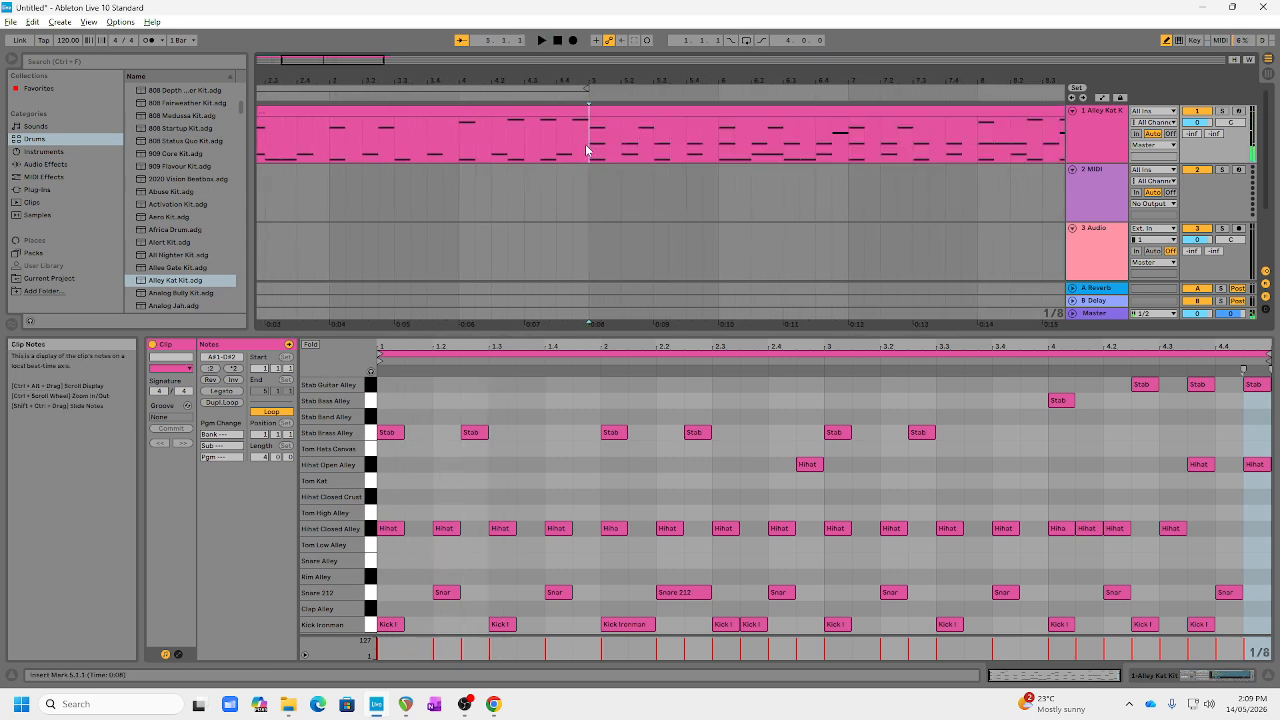
{"action": "key", "text": "space"}
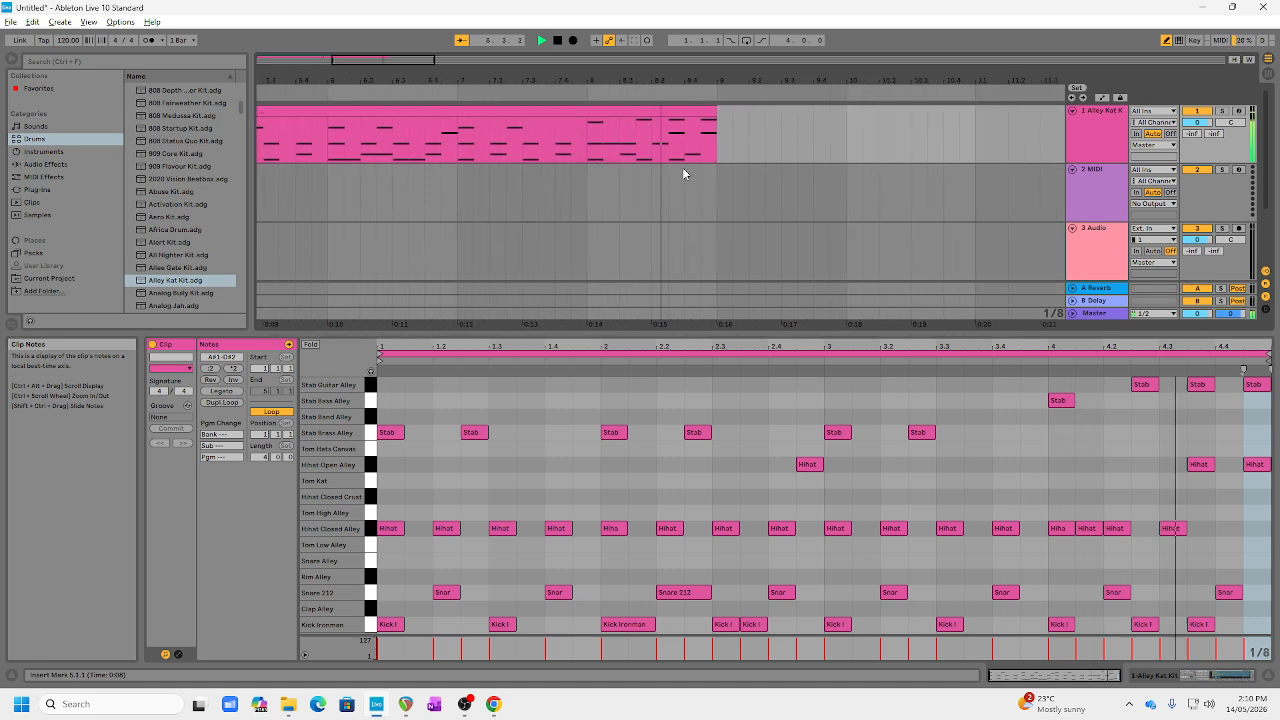
Step: Return the song position to the start of the arrangement and play the opening of the first clip
{"action": "left_click", "coordinate": [558, 40]}
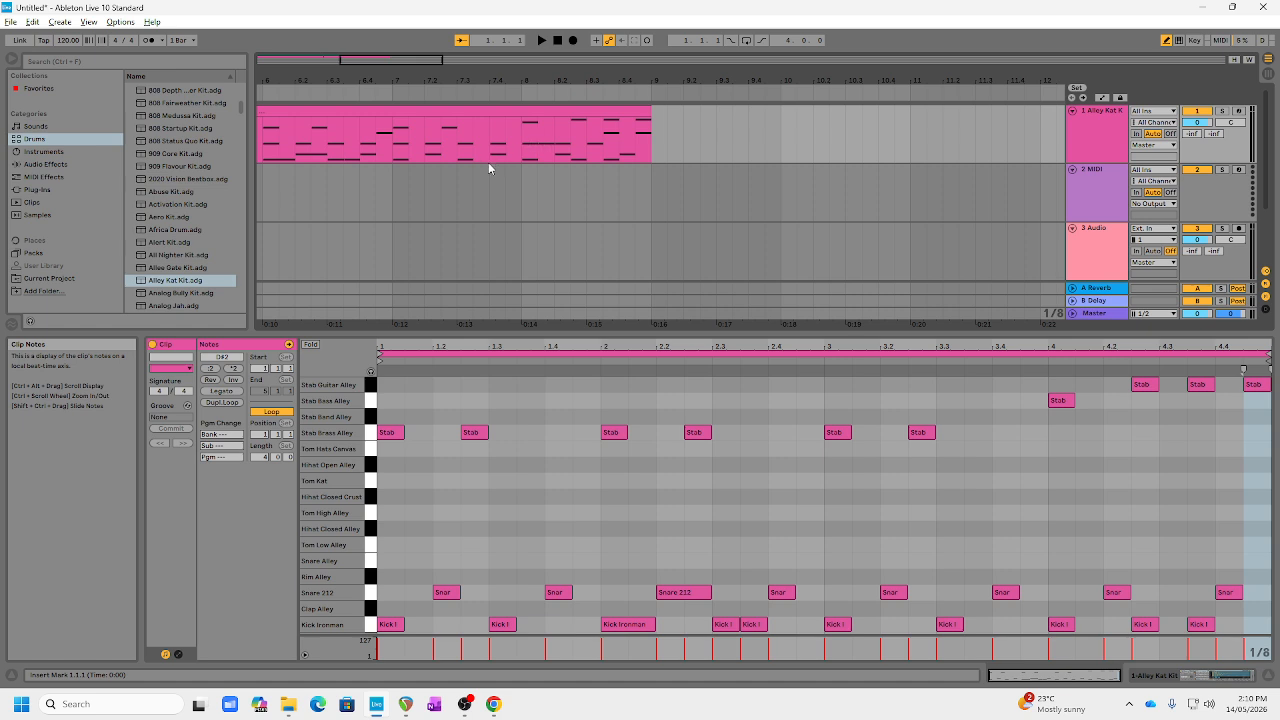
{"action": "key", "text": "space"}
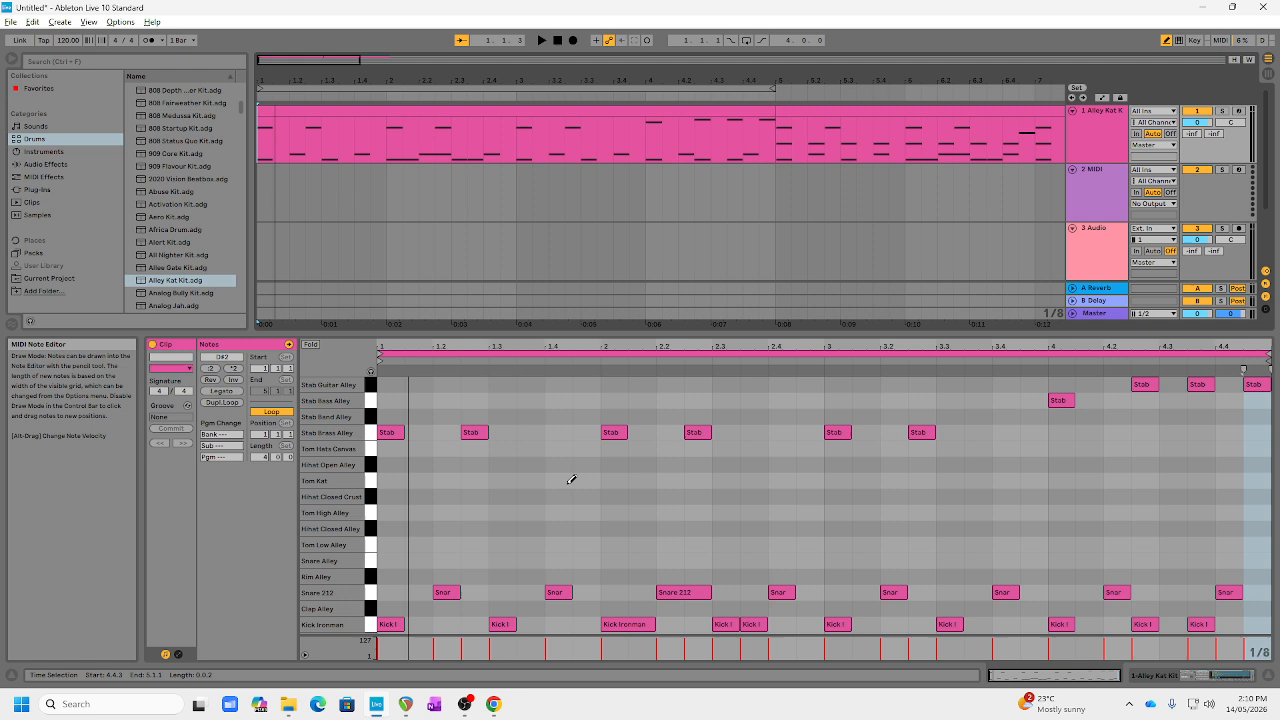
{"action": "left_click", "coordinate": [10, 23]}
{"action": "left_click", "coordinate": [10, 25]}
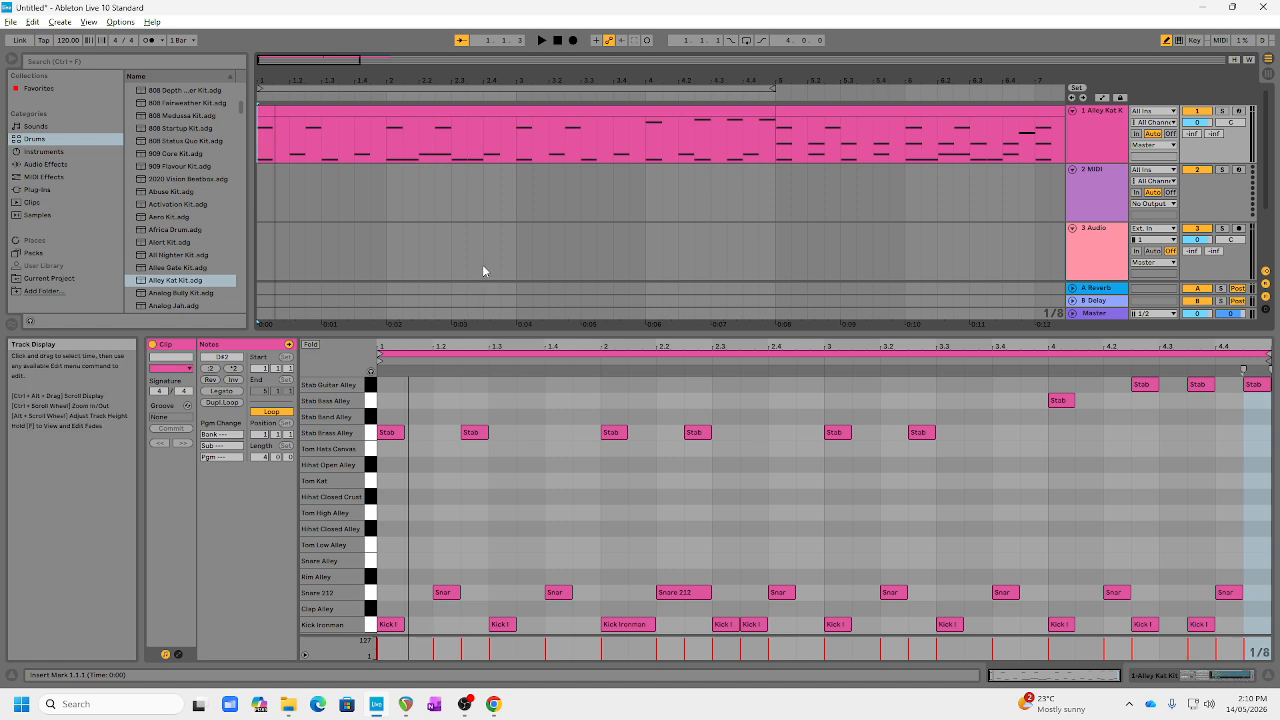